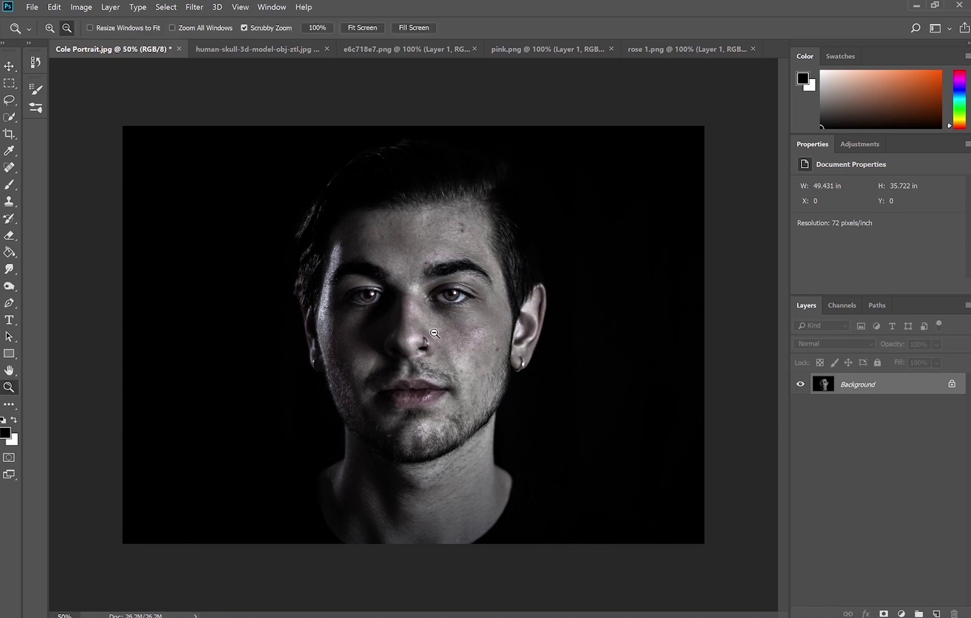
# Duplicate the portrait, trace the right half of the face and copy it to Layer 1.
pyautogui.hotkey('ctrl', 'j')
pyautogui.press('p')
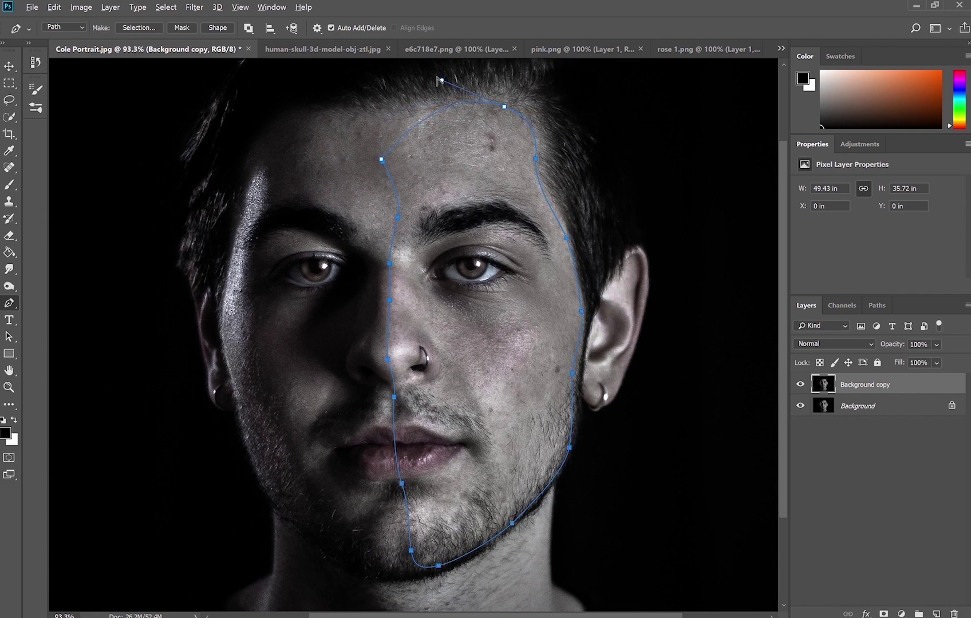
pyautogui.click(347, 72)
pyautogui.hotkey('ctrl', 'Return')
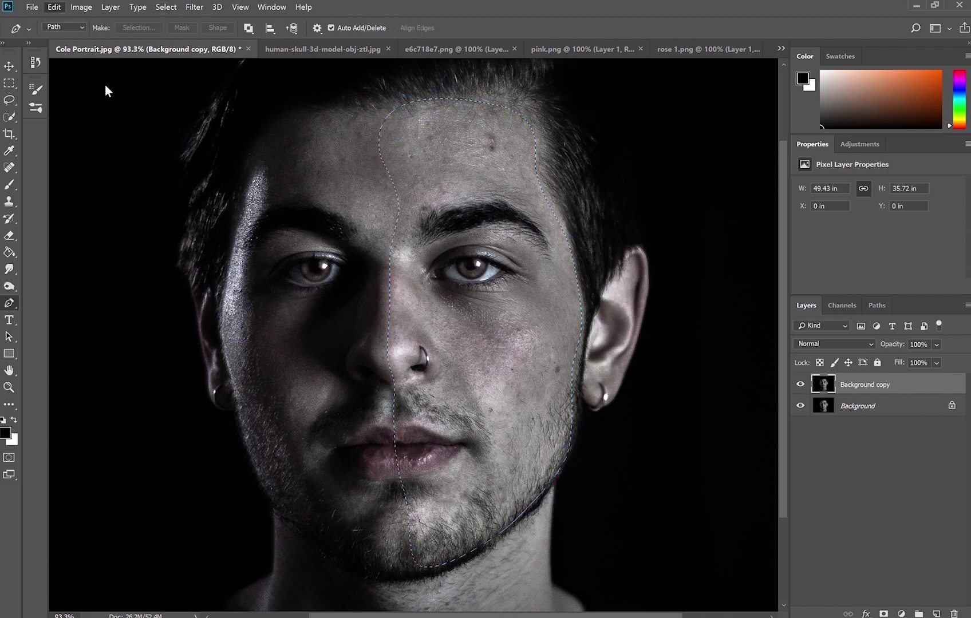
pyautogui.hotkey('ctrl', 'j')
# Add an empty layer named 'skin layer' and select the duplicated portrait layer.
pyautogui.press('w')
pyautogui.click(801, 405)
pyautogui.click(865, 406)
pyautogui.click(801, 385)
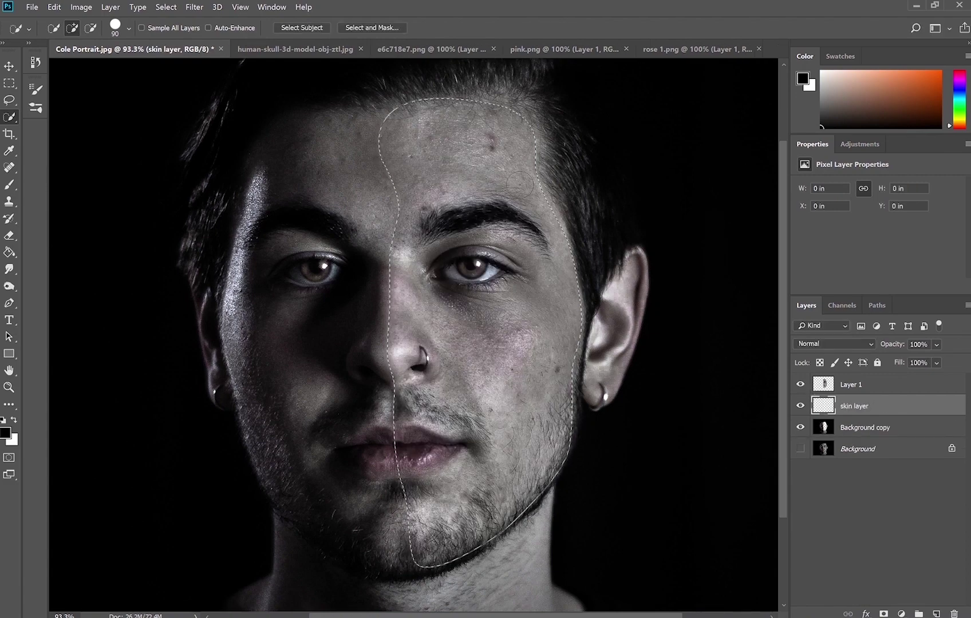
# Delete the face area from the portrait copy and fill the skin layer red beneath it.
pyautogui.click(801, 385)
pyautogui.press('g')
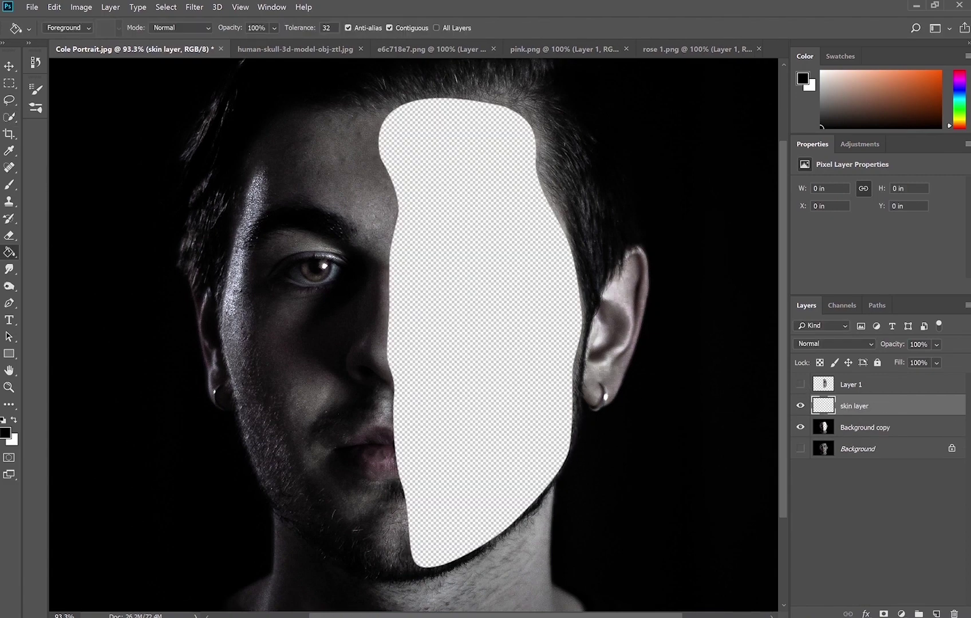
pyautogui.click(882, 86)
pyautogui.hotkey('alt', 'BackSpace')
pyautogui.moveTo(859, 407); pyautogui.dragTo(868, 438)
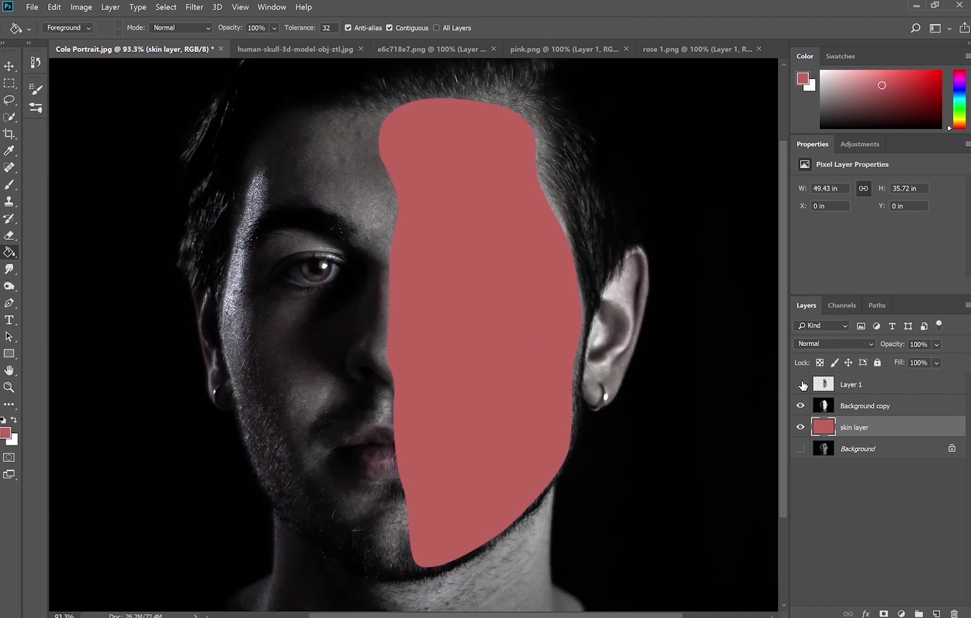
# Load the cut-out face shape as a selection and refine its edge.
pyautogui.click(801, 384)
pyautogui.keyDown('ctrl'); pyautogui.click(823, 385); pyautogui.keyUp('ctrl')
pyautogui.press('q')
pyautogui.press('w')
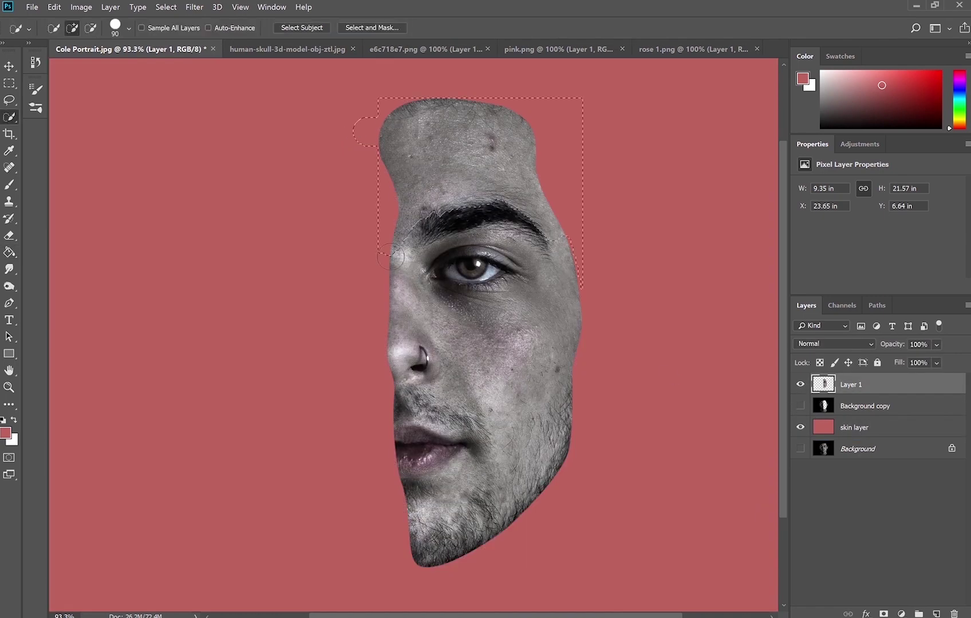
pyautogui.press('q')
pyautogui.hotkey('ctrl', 'alt', 'r')
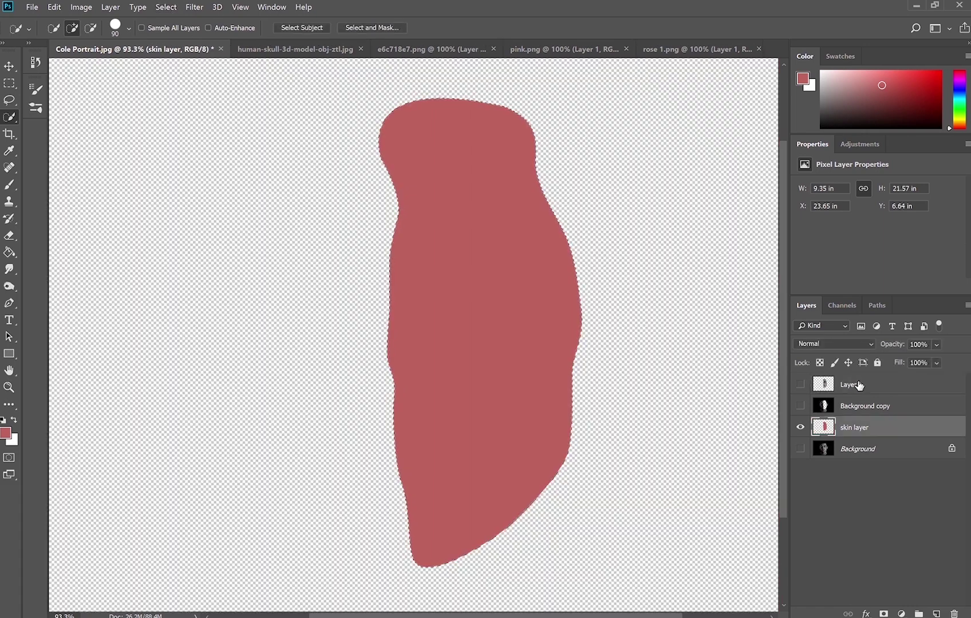
pyautogui.click(800, 385)
# Duplicate the red skin layer and name the copy 'shaddow'.
pyautogui.click(866, 429)
pyautogui.write('addow')
pyautogui.press('Return')
pyautogui.hotkey('ctrl', '[')
pyautogui.keyDown('alt'); pyautogui.click(800, 449); pyautogui.keyUp('alt')
# Fill the shaddow shape with black using the Paint Bucket.
pyautogui.hotkey('alt', 'BackSpace')
pyautogui.press('g')
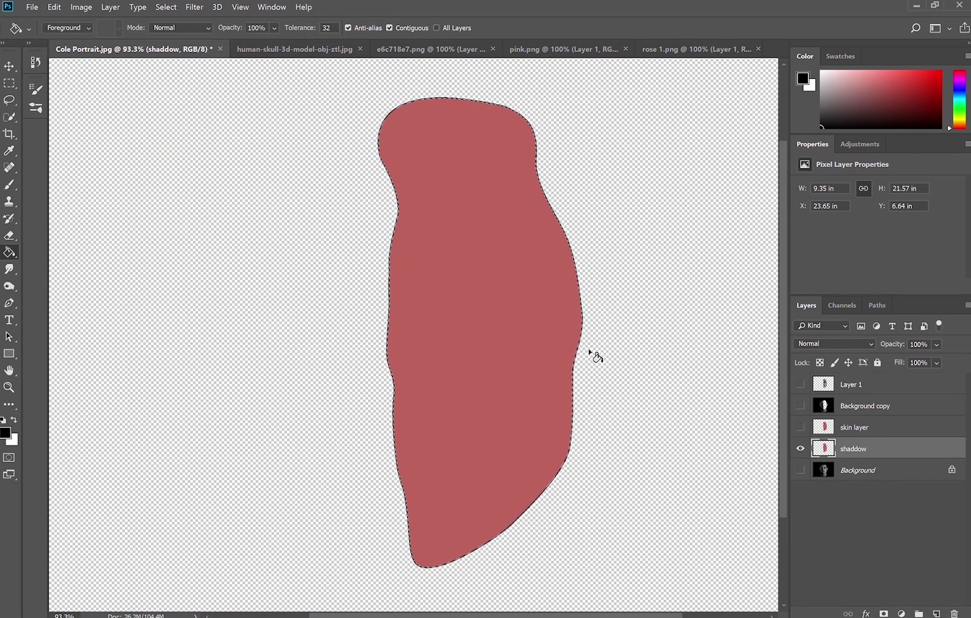
pyautogui.keyDown('alt'); pyautogui.click(800, 427); pyautogui.keyUp('alt')
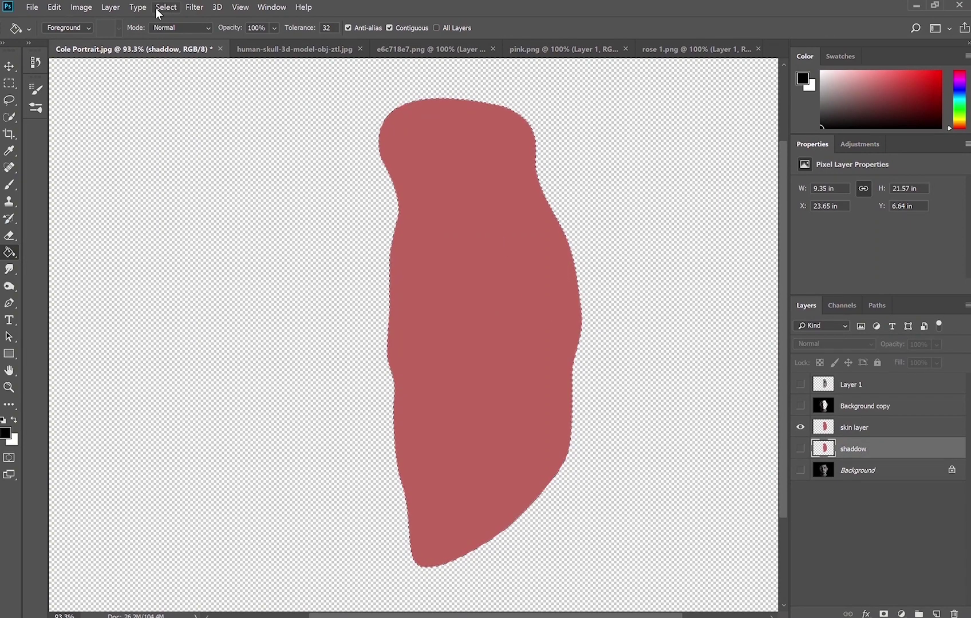
pyautogui.click(494, 271)
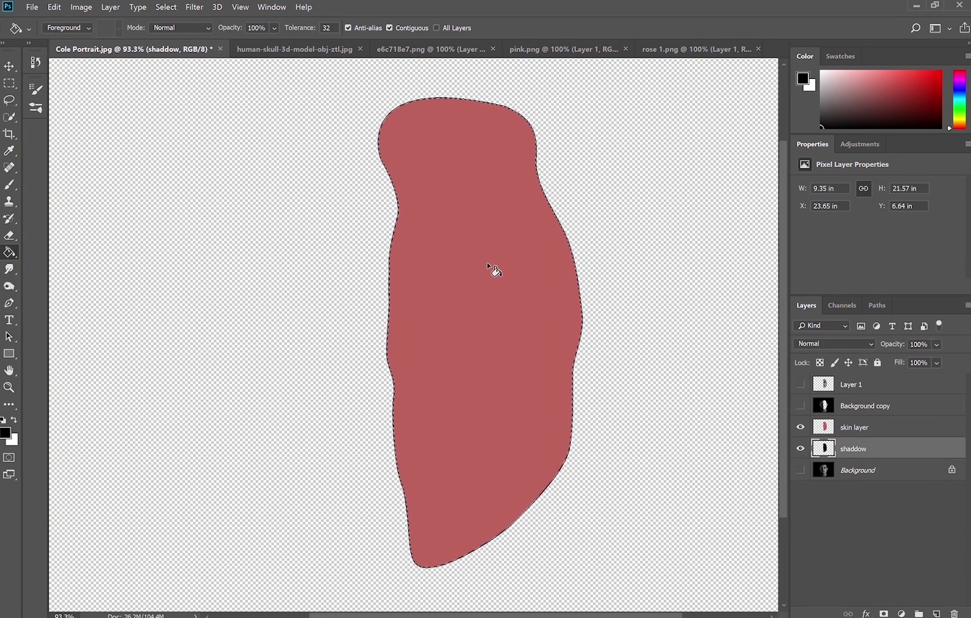
# Deselect and offset the red skin shape so the black shadow shows along its edge.
pyautogui.keyDown('alt'); pyautogui.click(801, 428); pyautogui.keyUp('alt')
pyautogui.click(857, 431)
pyautogui.hotkey('ctrl', 'd')
pyautogui.press('v')
pyautogui.moveTo(486, 311); pyautogui.dragTo(494, 321)
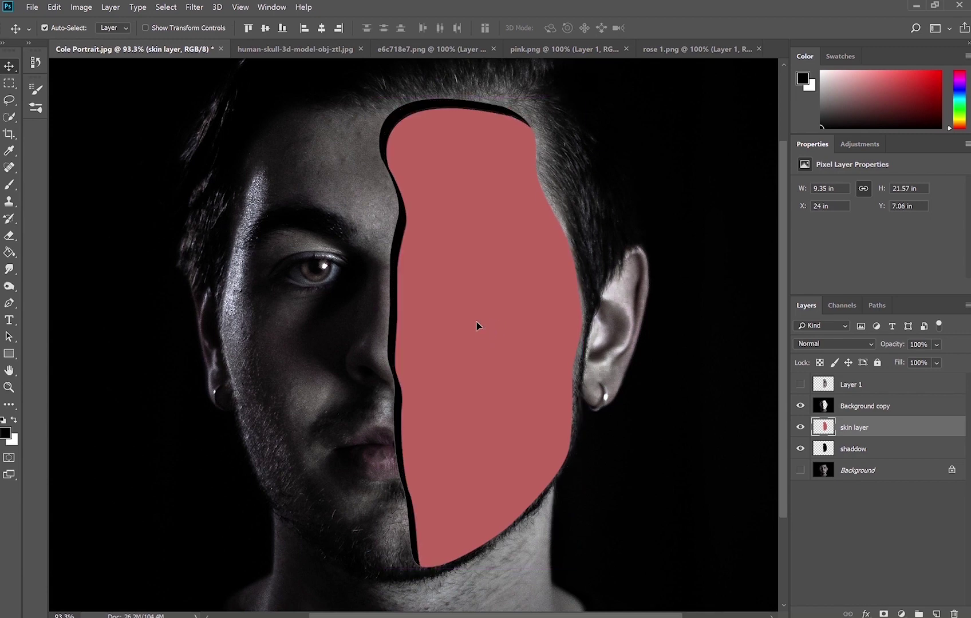
# Fine-tune the red skin shape's offset over the black shadow.
pyautogui.moveTo(506, 254)
pyautogui.mouseDown()
pyautogui.moveTo(526, 325)
pyautogui.moveTo(457, 283)
pyautogui.mouseUp()
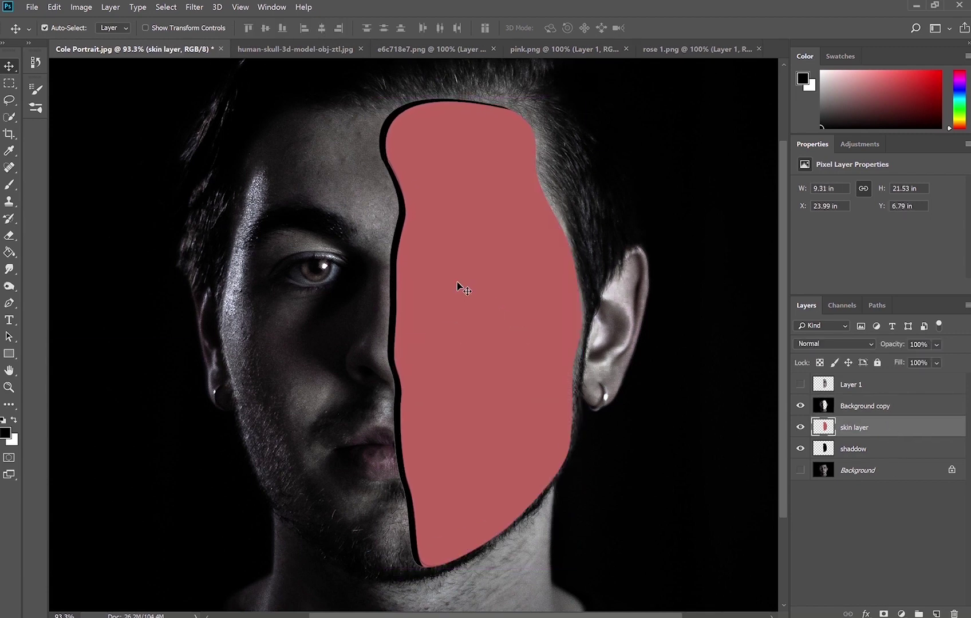
pyautogui.press('Left')
pyautogui.press('Left')
pyautogui.press('Left')
pyautogui.press('Up')
pyautogui.press('Up')
pyautogui.press('Up')
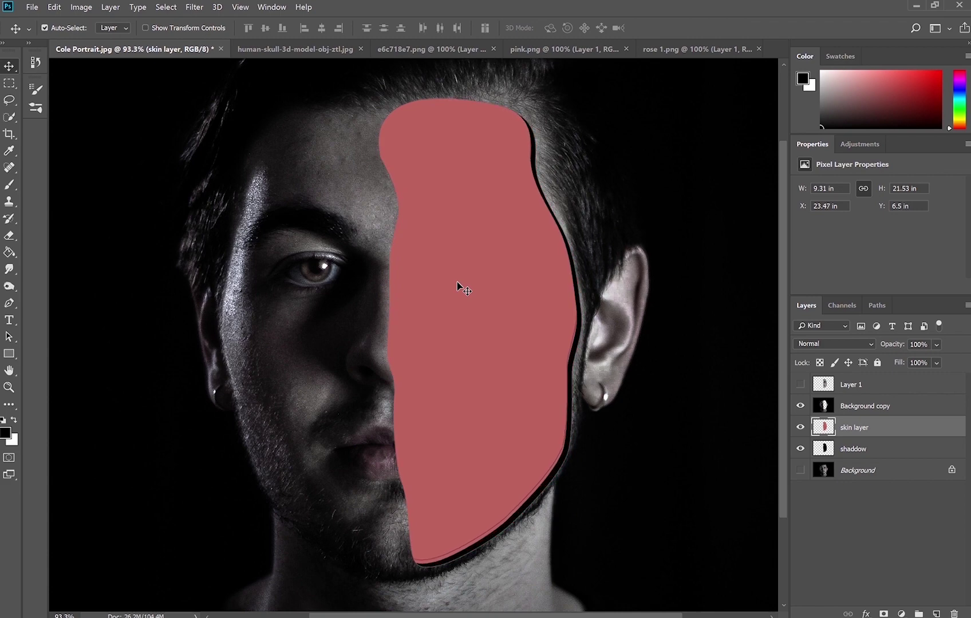
# Rotate the cut-out face about 69° and lower it to hang below the jaw.
pyautogui.click(800, 384)
pyautogui.click(878, 386)
pyautogui.moveTo(536, 340); pyautogui.dragTo(545, 343)
pyautogui.hotkey('ctrl', 't')
pyautogui.moveTo(566, 228)
pyautogui.mouseDown()
pyautogui.moveTo(541, 373)
pyautogui.moveTo(380, 562)
pyautogui.moveTo(492, 373)
pyautogui.mouseUp()
pyautogui.press('Return')
pyautogui.moveTo(439, 553); pyautogui.dragTo(426, 547)
# Zoom out and switch to the skull document.
pyautogui.hotkey('ctrl', '-')
pyautogui.hotkey('ctrl', '-')
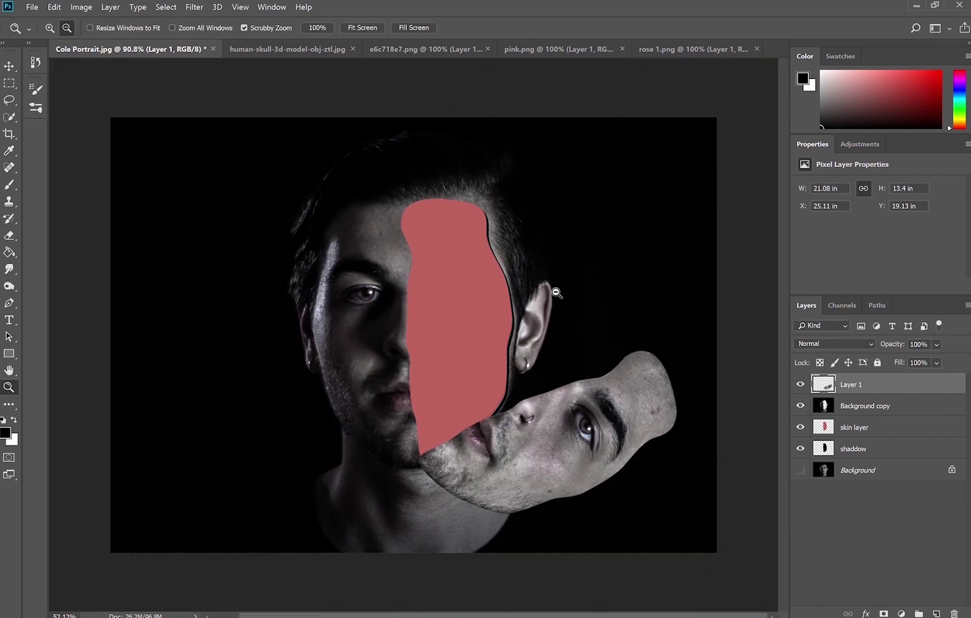
pyautogui.click(272, 49)
pyautogui.press('w')
pyautogui.scroll(5, 361, 415)
# Outline the dark gaps around the jaw and hide them on the skull mask.
pyautogui.moveTo(419, 412)
pyautogui.mouseDown()
pyautogui.moveTo(373, 375)
pyautogui.moveTo(561, 542)
pyautogui.mouseUp()
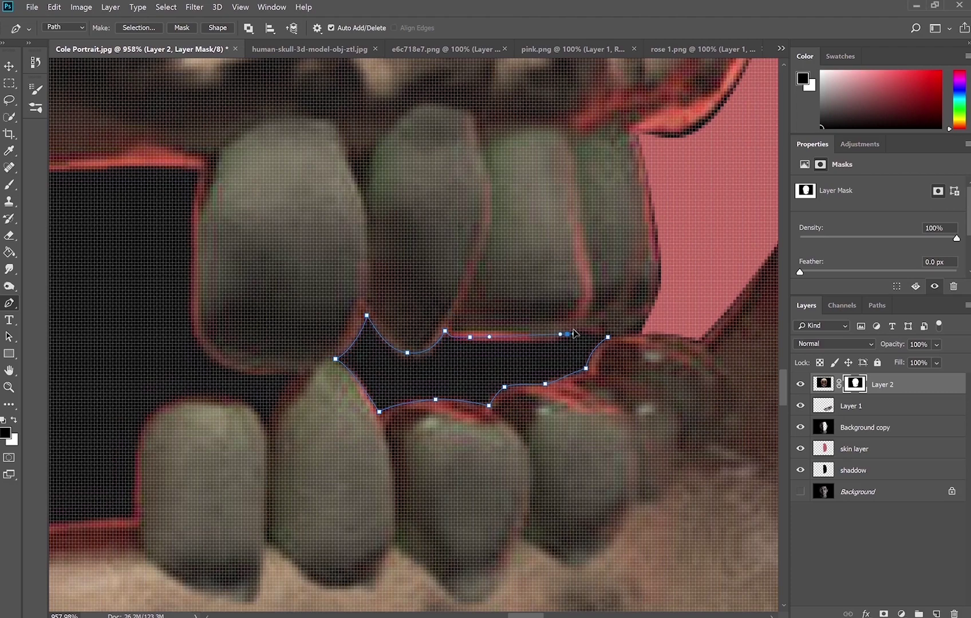
pyautogui.hotkey('ctrl', 'Return')
pyautogui.press('Delete')
pyautogui.scroll(-5, 516, 201)
pyautogui.scroll(5, 275, 325)
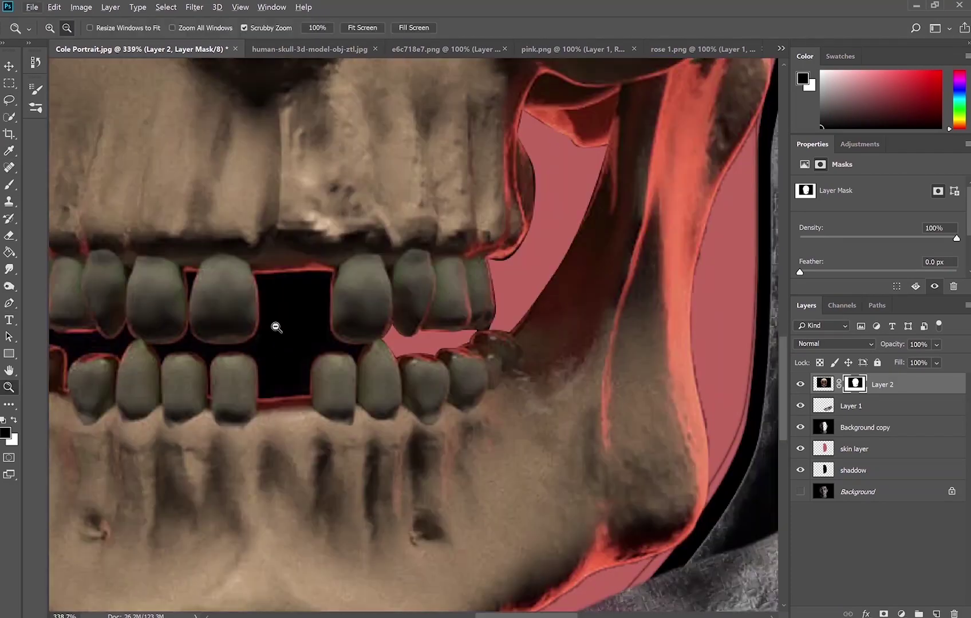
# Begin tracing the next tooth gap with the Pen tool.
pyautogui.click(624, 211)
pyautogui.moveTo(621, 280); pyautogui.dragTo(616, 287)
pyautogui.scroll(-5, 628, 413)
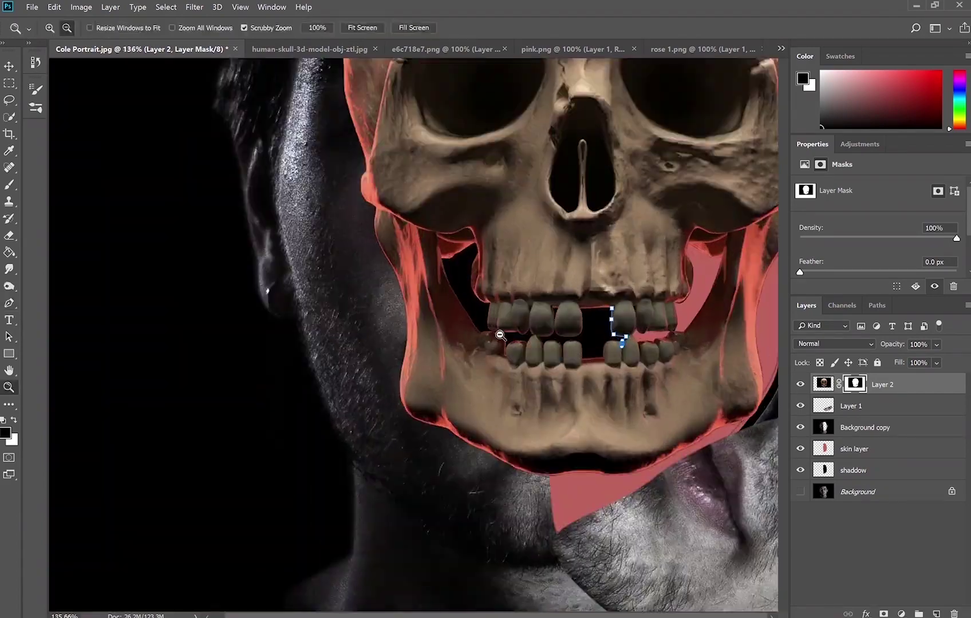
pyautogui.scroll(5, 461, 243)
pyautogui.scroll(2, 461, 243)
pyautogui.click(457, 185)
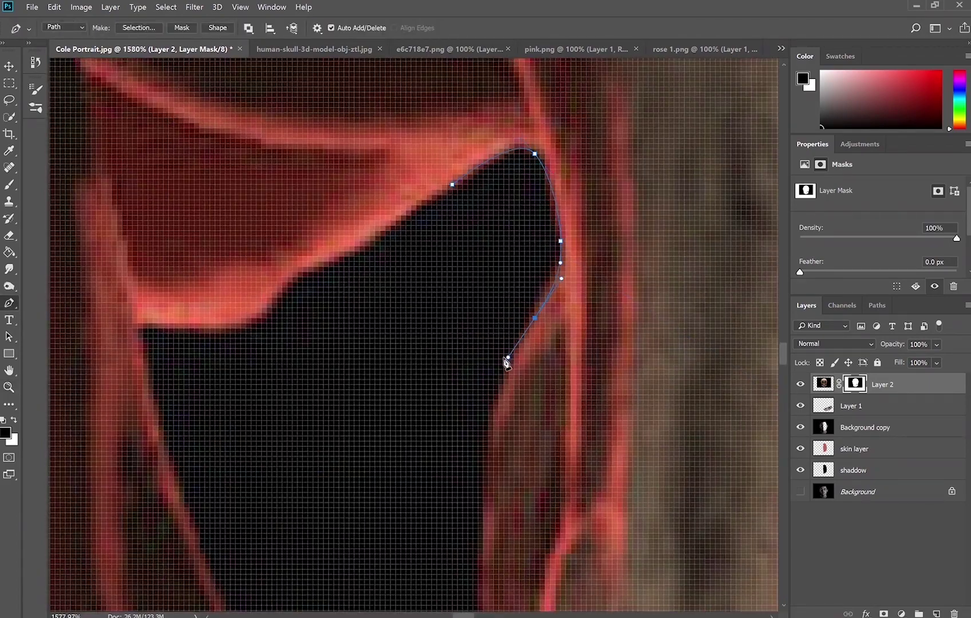
pyautogui.scroll(-5, 506, 363)
pyautogui.scroll(-3, 613, 458)
pyautogui.scroll(-2, 613, 457)
# Trace the outline around the tooth edge and turn it into a selection.
pyautogui.moveTo(634, 407); pyautogui.dragTo(703, 434)
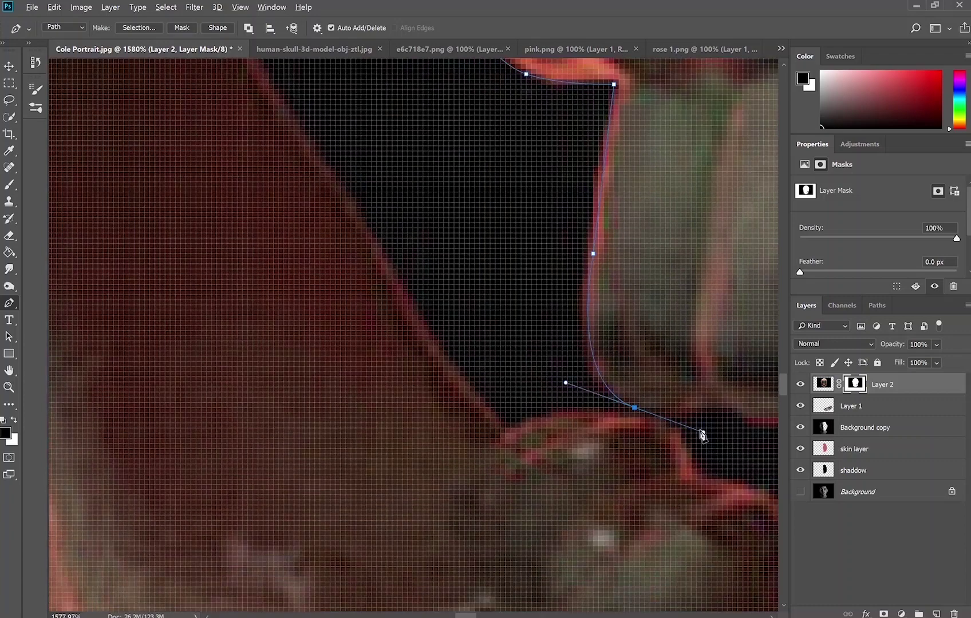
pyautogui.hscroll(5, 703, 411)
pyautogui.click(478, 289)
pyautogui.click(545, 304)
pyautogui.hscroll(5, 544, 304)
pyautogui.click(474, 254)
pyautogui.moveTo(524, 296); pyautogui.dragTo(547, 296)
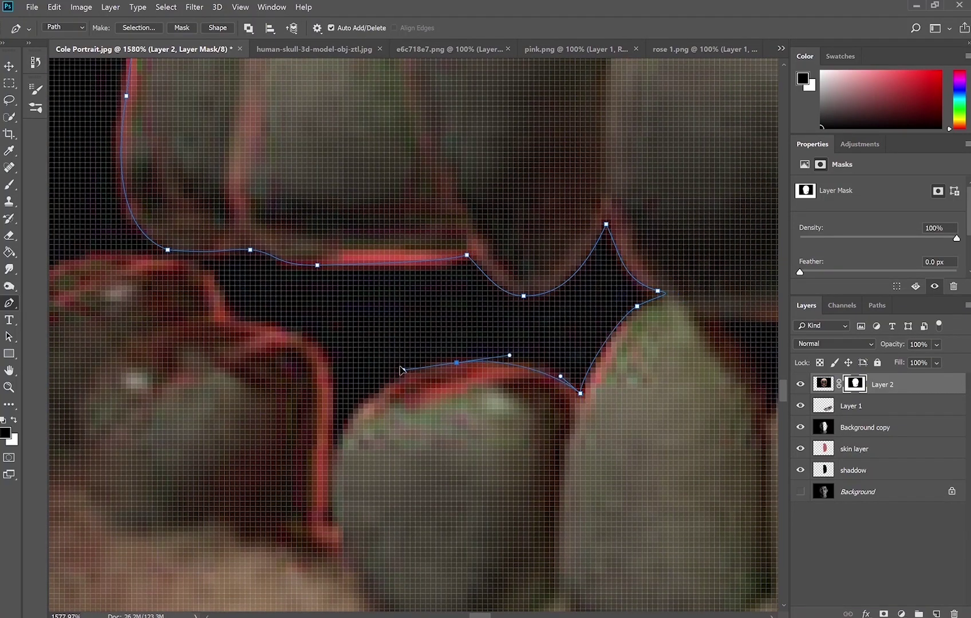
pyautogui.hscroll(-5, 107, 252)
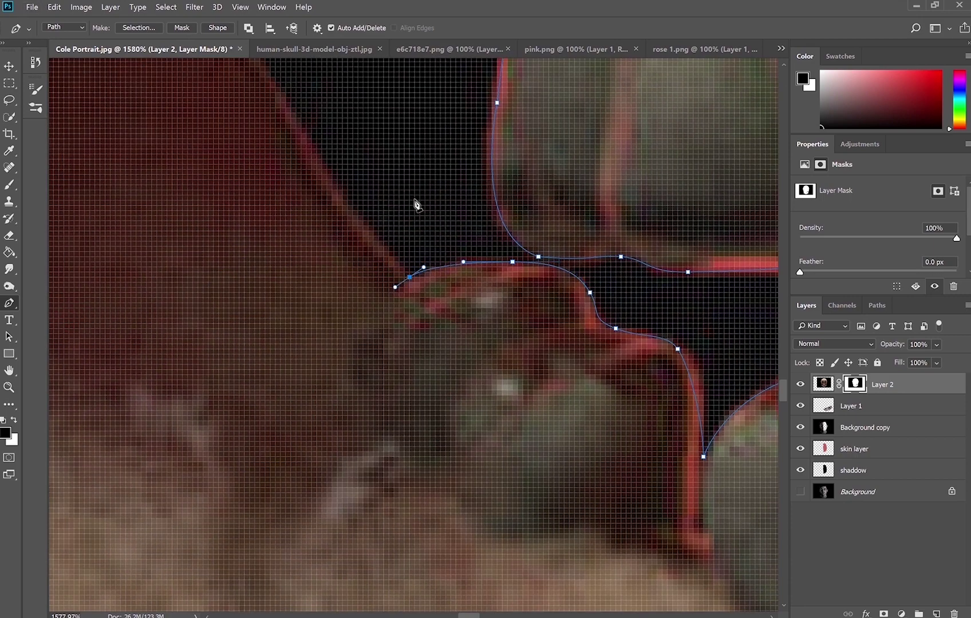
pyautogui.scroll(2, 394, 281)
pyautogui.scroll(2, 449, 407)
pyautogui.hscroll(-2, 380, 303)
pyautogui.scroll(5, 431, 355)
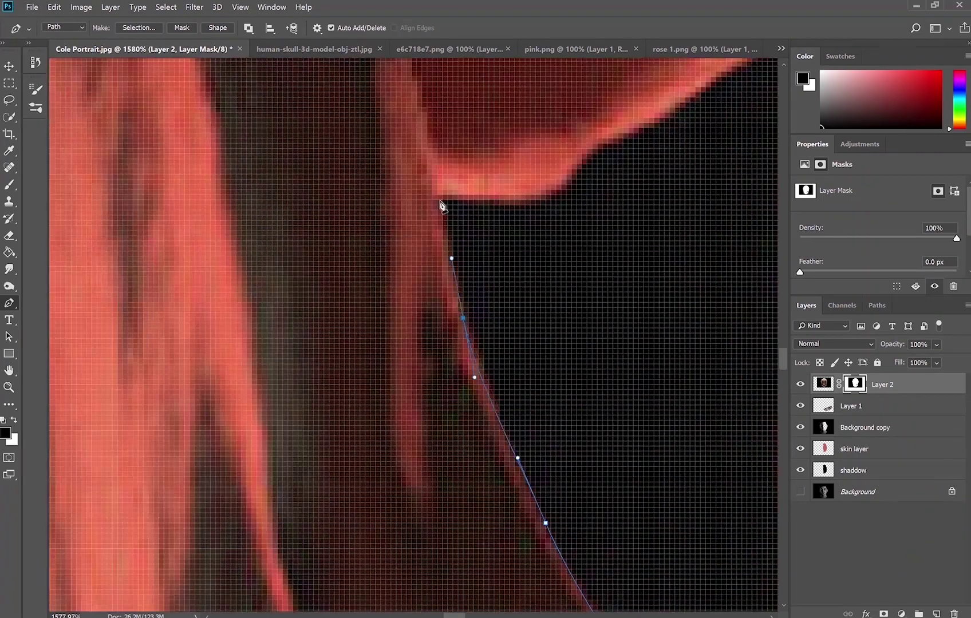
pyautogui.scroll(2, 485, 391)
pyautogui.hscroll(2, 485, 390)
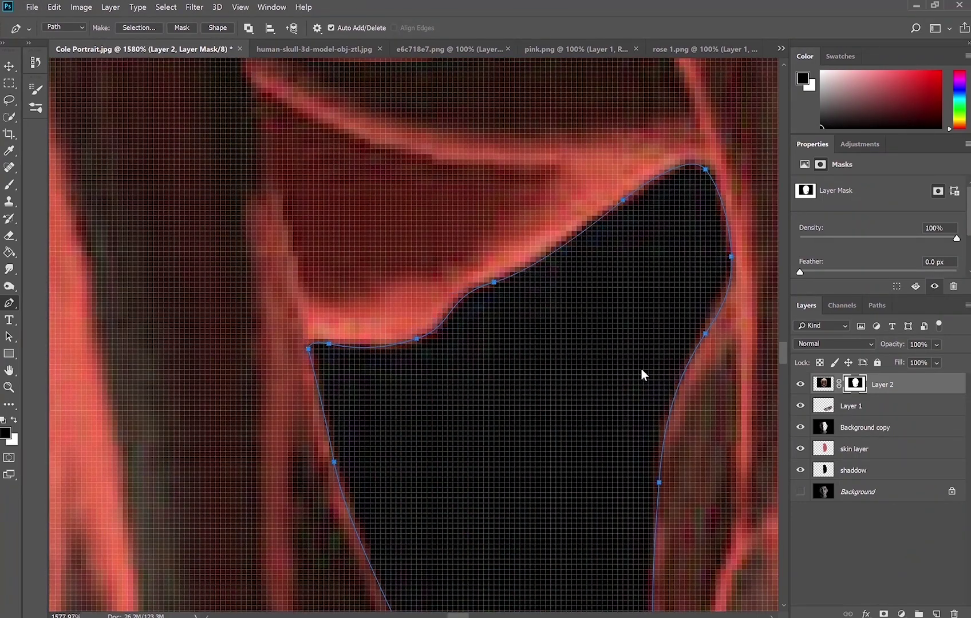
pyautogui.hotkey('ctrl', 'Return')
pyautogui.scroll(-8, 479, 223)
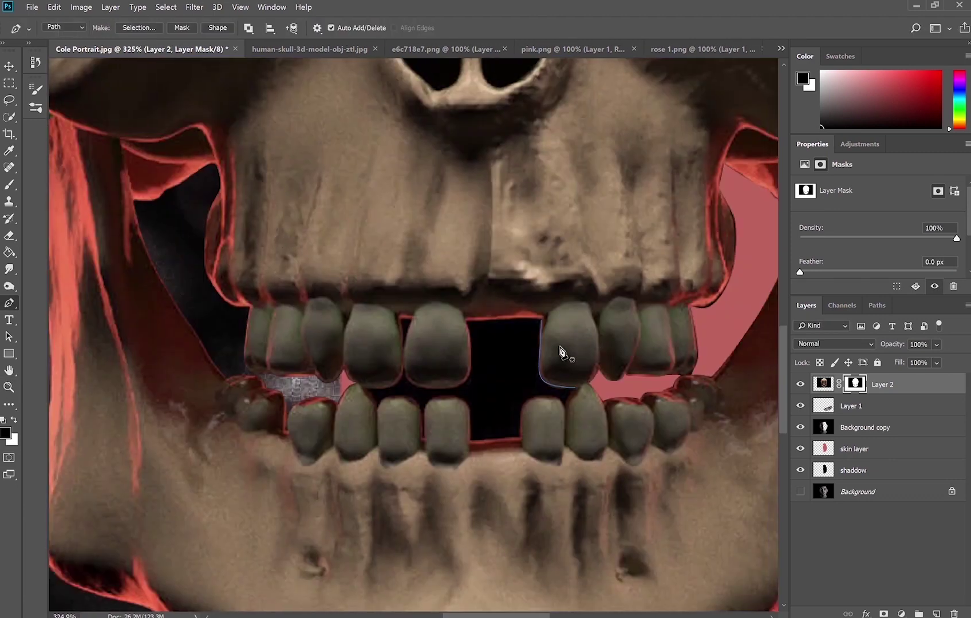
pyautogui.scroll(8, 383, 391)
# Mask out the pink gap between the teeth, then move the skull up over the face.
pyautogui.click(378, 296)
pyautogui.moveTo(410, 248); pyautogui.dragTo(410, 258)
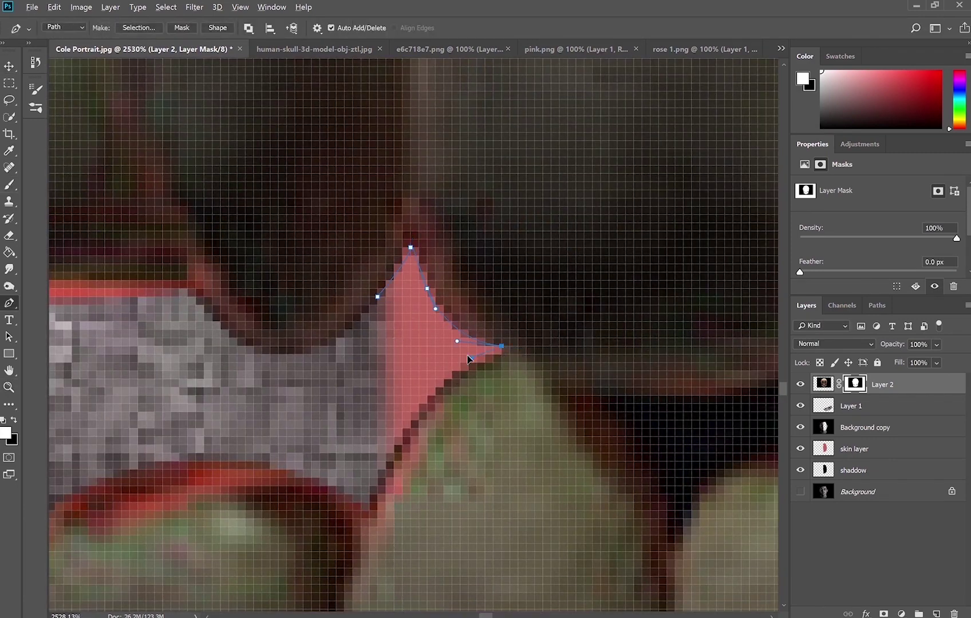
pyautogui.hotkey('ctrl', 'Return')
pyautogui.press('v')
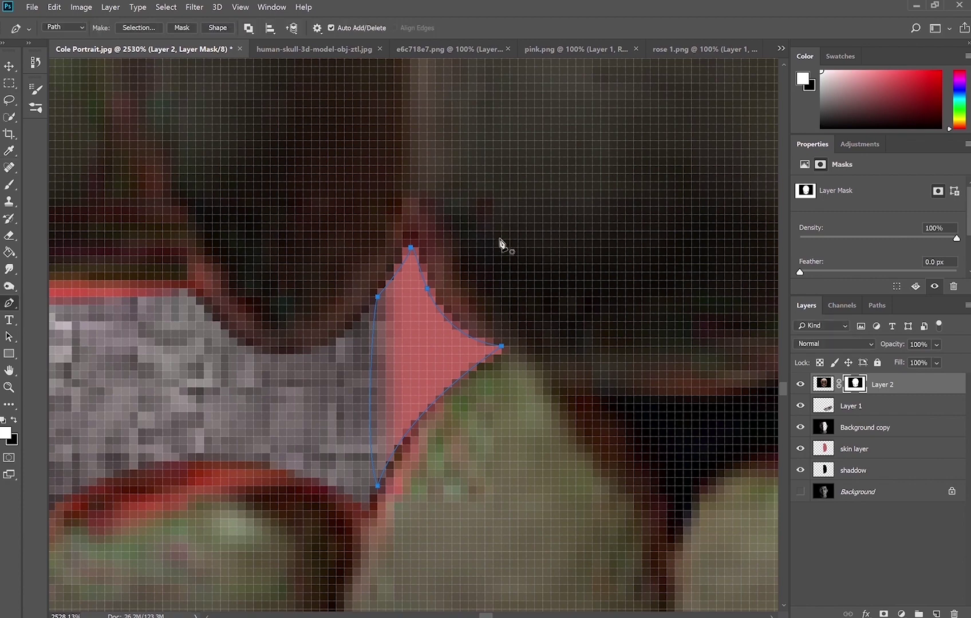
pyautogui.hotkey('ctrl', '0')
pyautogui.hotkey('ctrl', 't')
pyautogui.moveTo(464, 394); pyautogui.dragTo(451, 367)
# Enlarge the skull to about 125%, set it to 43% opacity and align it with the face.
pyautogui.moveTo(613, 427); pyautogui.dragTo(665, 476)
pyautogui.moveTo(937, 344); pyautogui.dragTo(932, 360)
pyautogui.moveTo(419, 108); pyautogui.dragTo(418, 161)
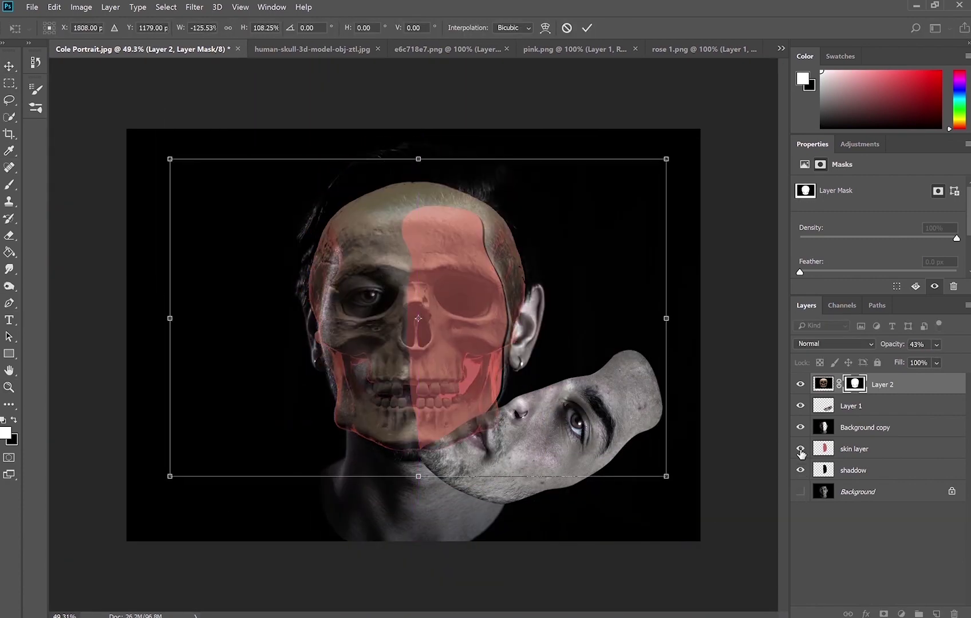
pyautogui.moveTo(801, 454); pyautogui.dragTo(801, 427)
pyautogui.click(800, 406)
pyautogui.click(800, 491)
pyautogui.moveTo(507, 422); pyautogui.dragTo(503, 417)
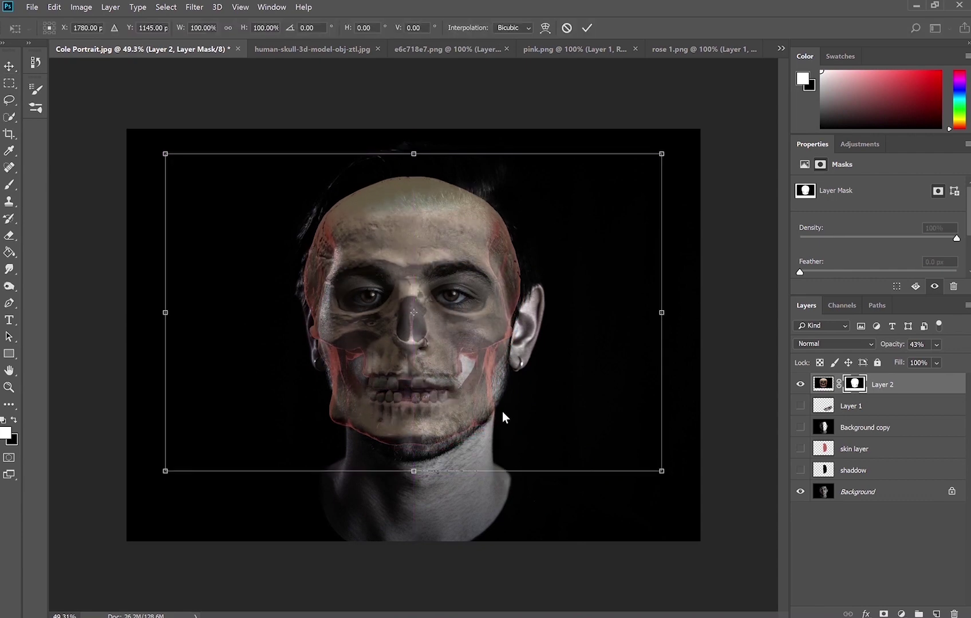
# Warp the skull so its lower edge follows the face's jaw.
pyautogui.rightClick(502, 417)
pyautogui.moveTo(422, 427); pyautogui.dragTo(423, 218)
pyautogui.press('Return')
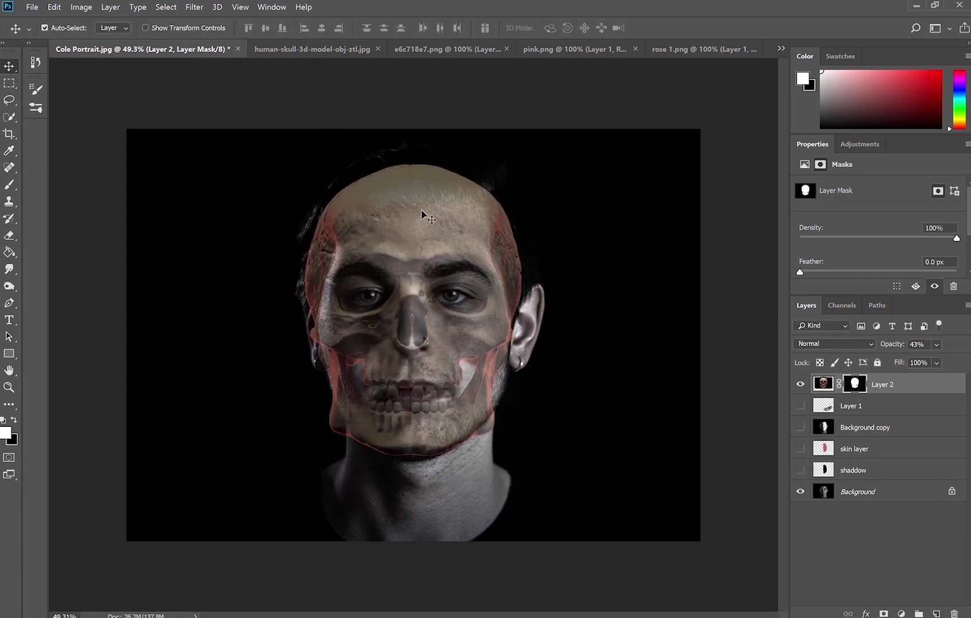
pyautogui.scroll(3, 504, 440)
pyautogui.hotkey('ctrl', 't')
pyautogui.moveTo(477, 466)
pyautogui.mouseDown()
pyautogui.moveTo(372, 450)
pyautogui.moveTo(461, 461)
pyautogui.mouseUp()
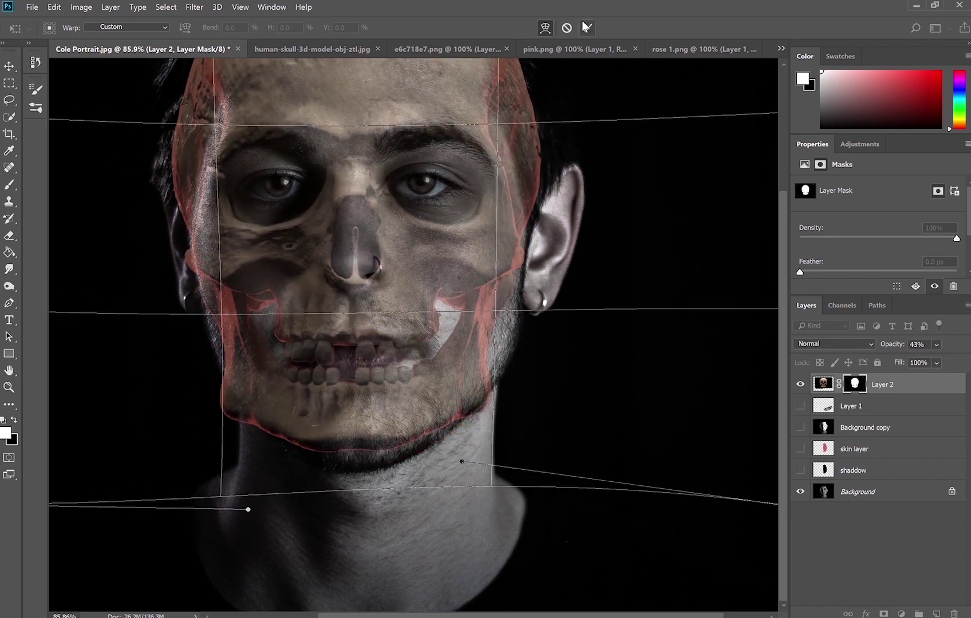
pyautogui.click(584, 27)
# Show the hidden layers, restack them, and restore the skull to 100% opacity.
pyautogui.scroll(-2, 412, 332)
pyautogui.click(800, 448)
pyautogui.click(801, 427)
pyautogui.moveTo(882, 406)
pyautogui.mouseDown()
pyautogui.moveTo(905, 434)
pyautogui.moveTo(905, 481)
pyautogui.mouseUp()
pyautogui.moveTo(911, 435); pyautogui.dragTo(894, 403)
pyautogui.press('0')
pyautogui.moveTo(889, 471); pyautogui.dragTo(889, 403)
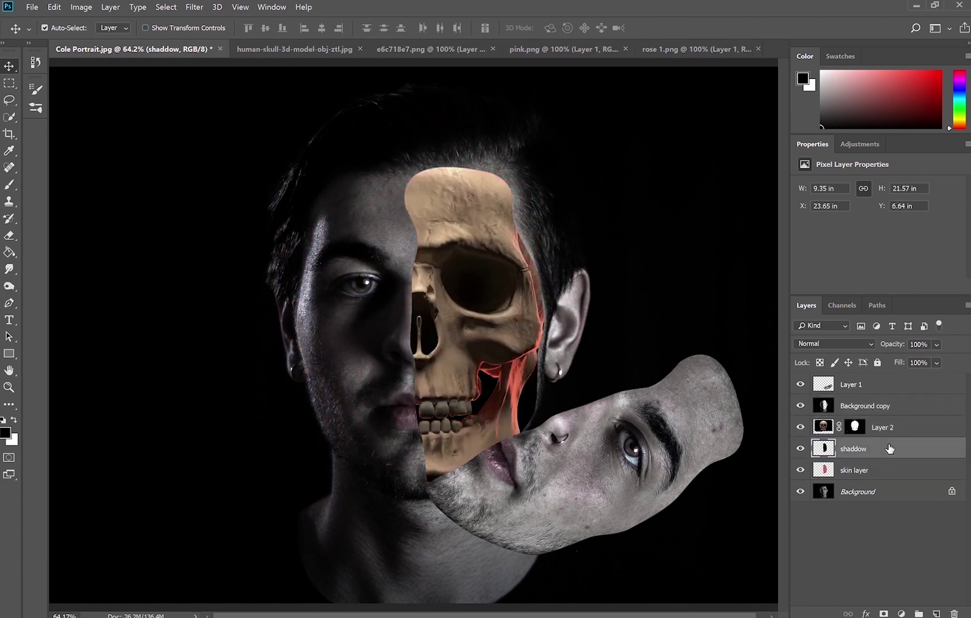
# Change the layer's opacity value, then step back through the recent changes.
pyautogui.click(919, 345)
pyautogui.write('0')
pyautogui.press('Escape')
pyautogui.hotkey('ctrl', 'alt', 'z')
pyautogui.hotkey('ctrl', 'alt', 'z')
pyautogui.hotkey('ctrl', 'alt', 'z')
pyautogui.hotkey('ctrl', 'alt', 'z')
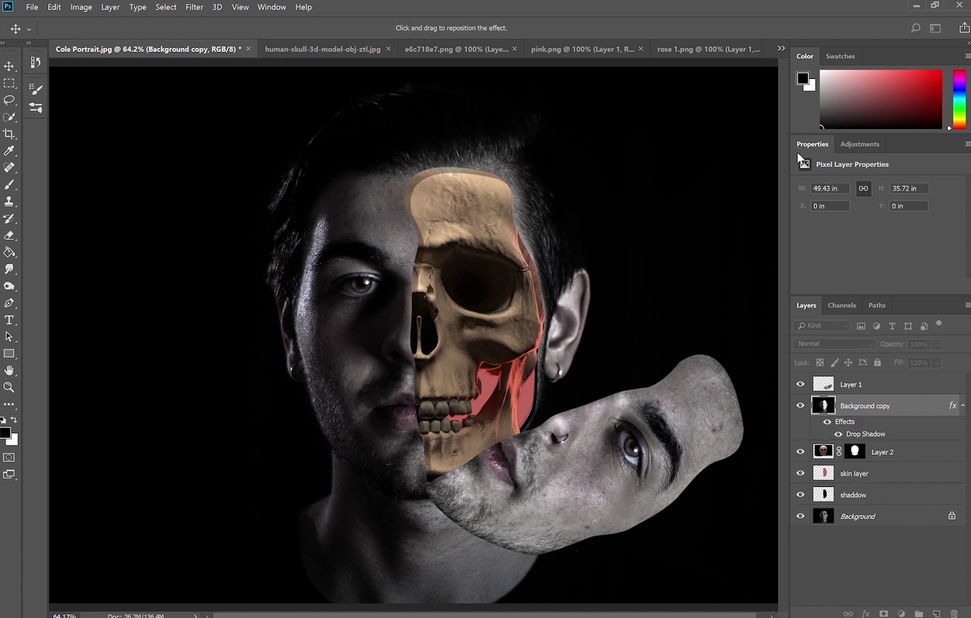
# Nudge the skull layer slightly left and down within the cutout.
pyautogui.press('Return')
pyautogui.click(882, 452)
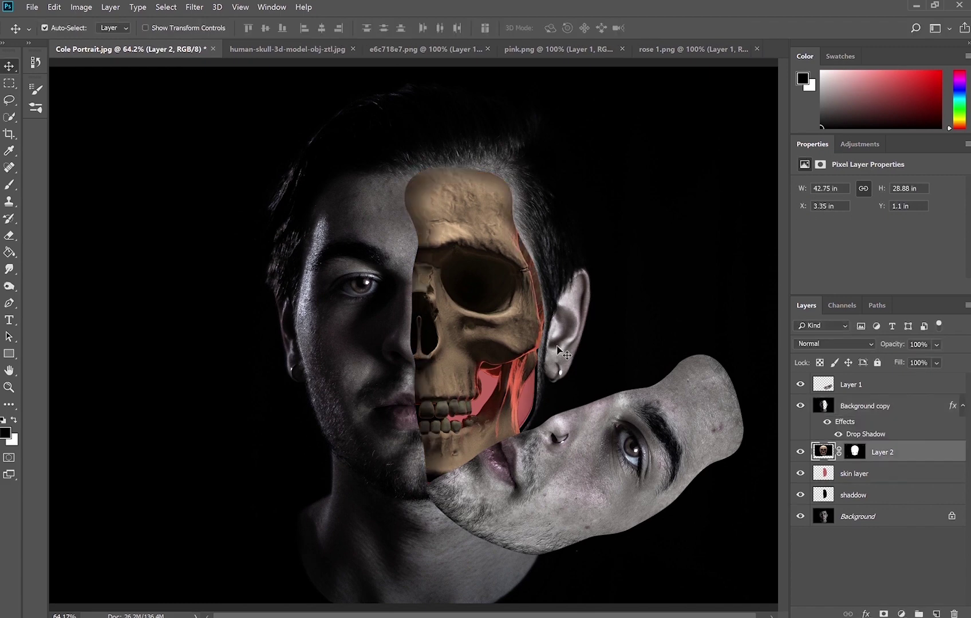
pyautogui.moveTo(434, 236); pyautogui.dragTo(434, 237)
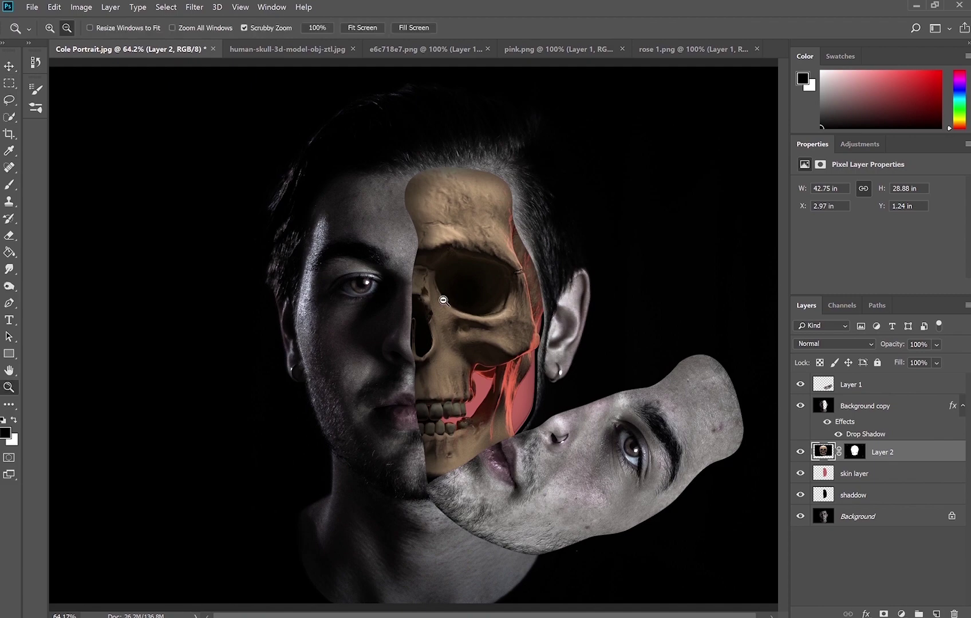
# Warp the skull's lower edge down into the cutout.
pyautogui.moveTo(447, 391); pyautogui.dragTo(550, 412)
pyautogui.hotkey('ctrl', 't')
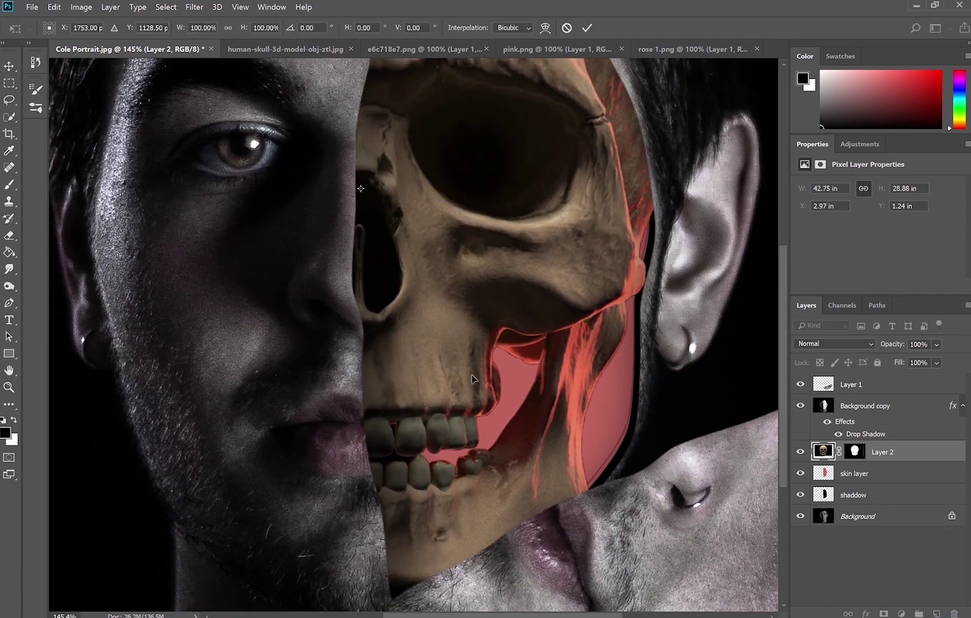
pyautogui.moveTo(410, 506); pyautogui.dragTo(472, 405)
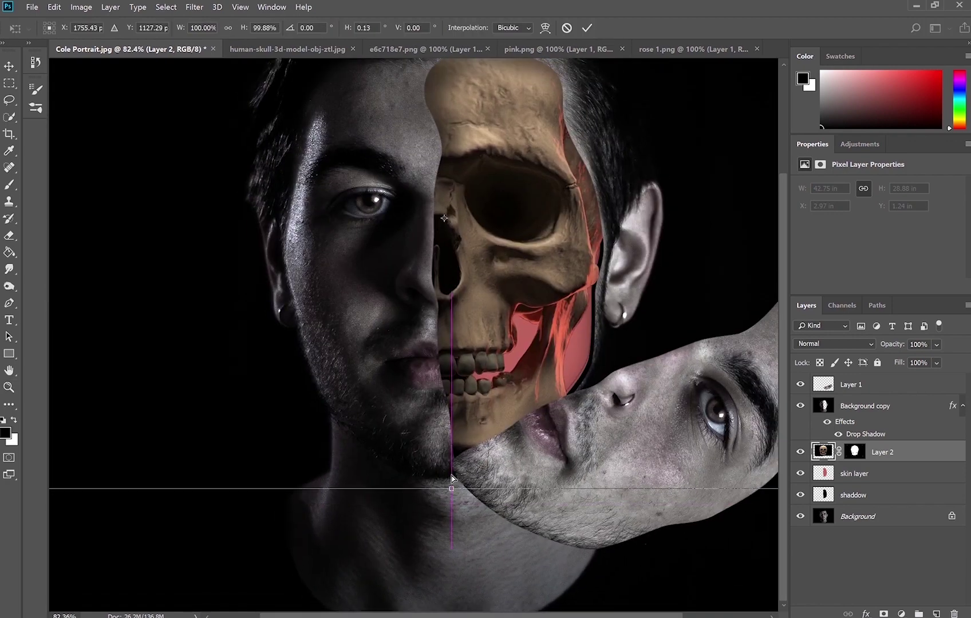
pyautogui.rightClick(492, 355)
pyautogui.click(498, 288)
pyautogui.moveTo(298, 503)
pyautogui.mouseDown()
pyautogui.moveTo(458, 453)
pyautogui.moveTo(446, 359)
pyautogui.moveTo(477, 411)
pyautogui.mouseUp()
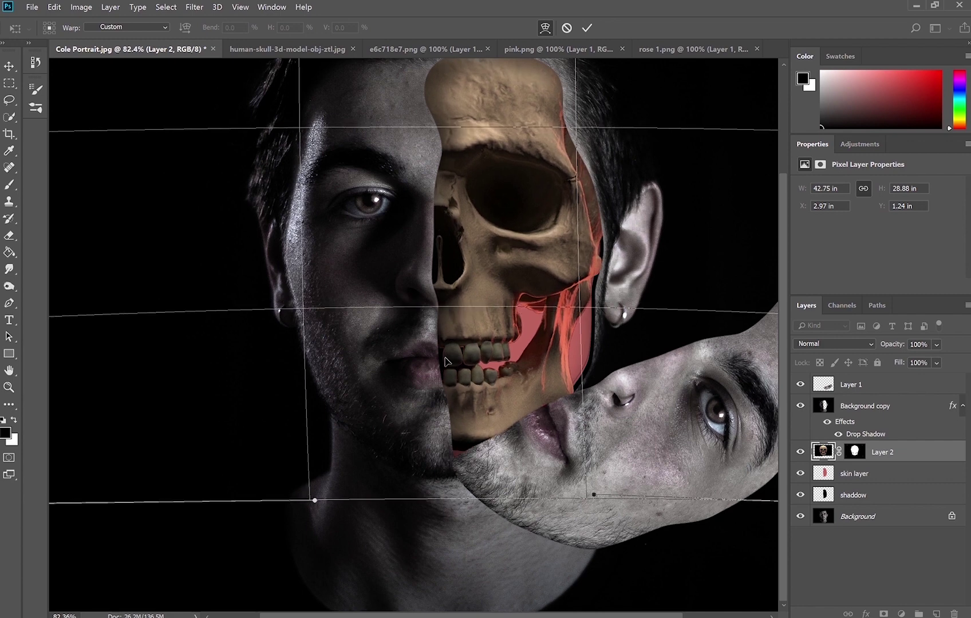
pyautogui.click(587, 27)
# Warp the top of the skull to fit the upper edge of the cutout.
pyautogui.hotkey('ctrl', 't')
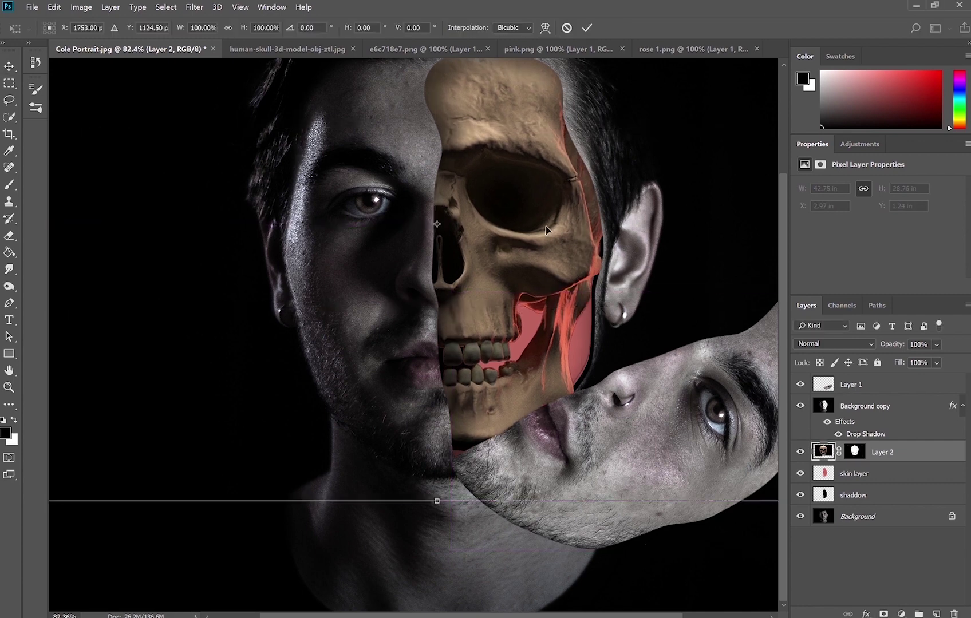
pyautogui.click(545, 27)
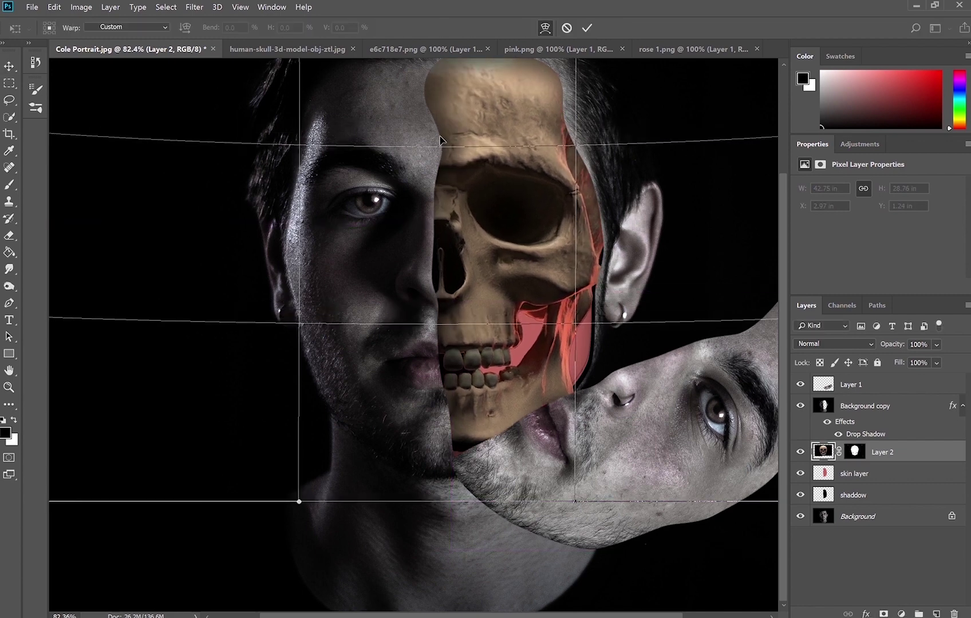
pyautogui.moveTo(458, 166); pyautogui.dragTo(437, 139)
pyautogui.press('Return')
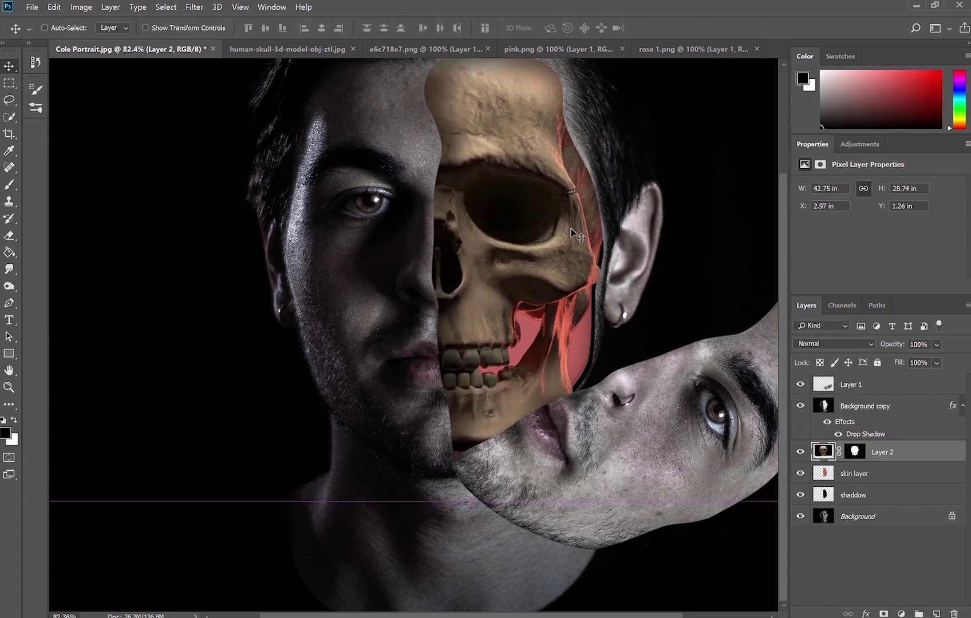
pyautogui.moveTo(576, 235); pyautogui.dragTo(511, 210)
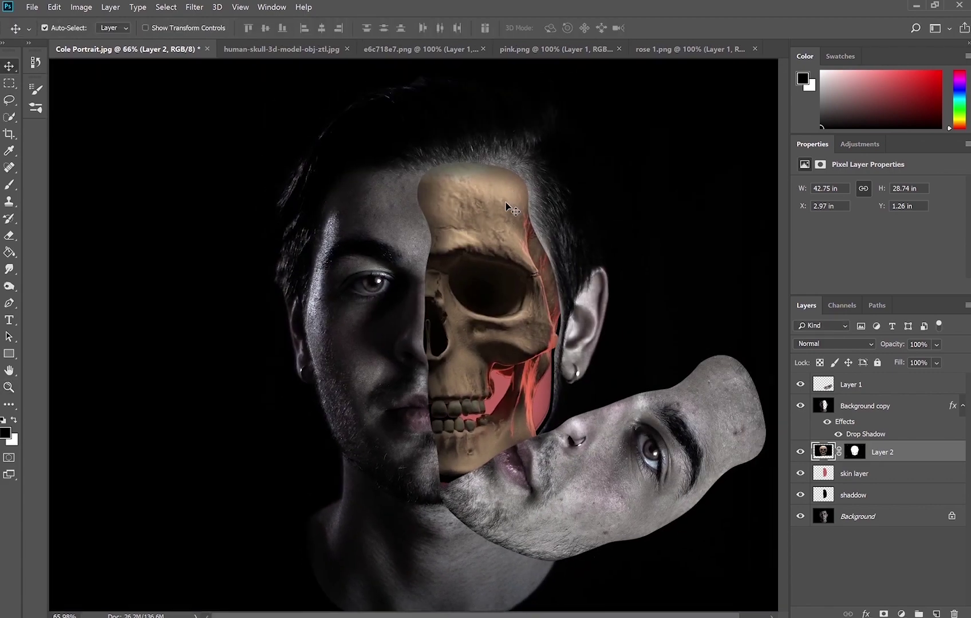
pyautogui.doubleClick(916, 406)
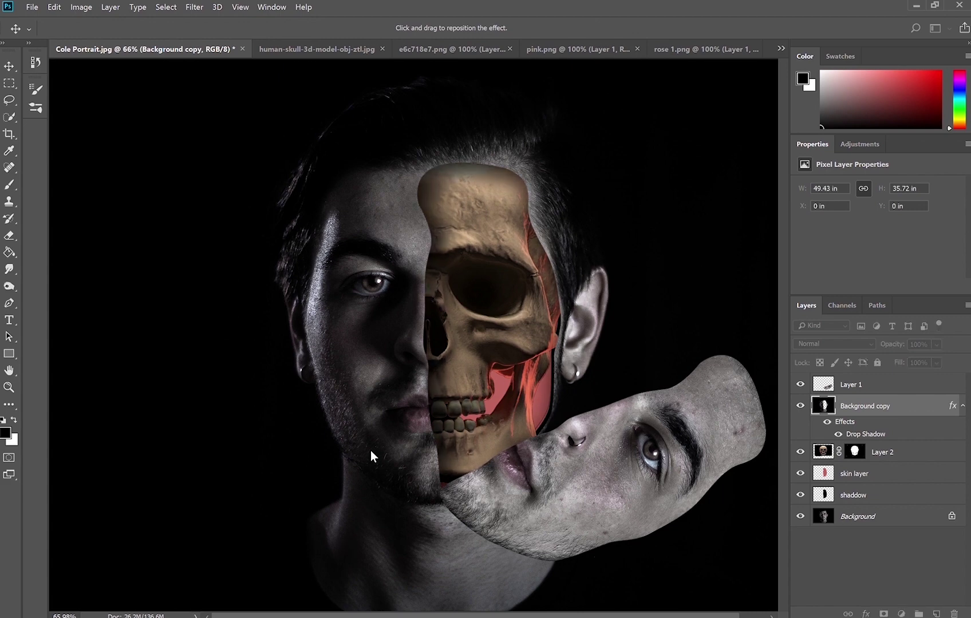
# Drag the portrait copy's drop shadow down across the skull, then hide the skull layer.
pyautogui.moveTo(370, 450); pyautogui.dragTo(391, 529)
pyautogui.moveTo(420, 474)
pyautogui.mouseDown()
pyautogui.moveTo(457, 457)
pyautogui.moveTo(621, 570)
pyautogui.mouseUp()
pyautogui.press('Return')
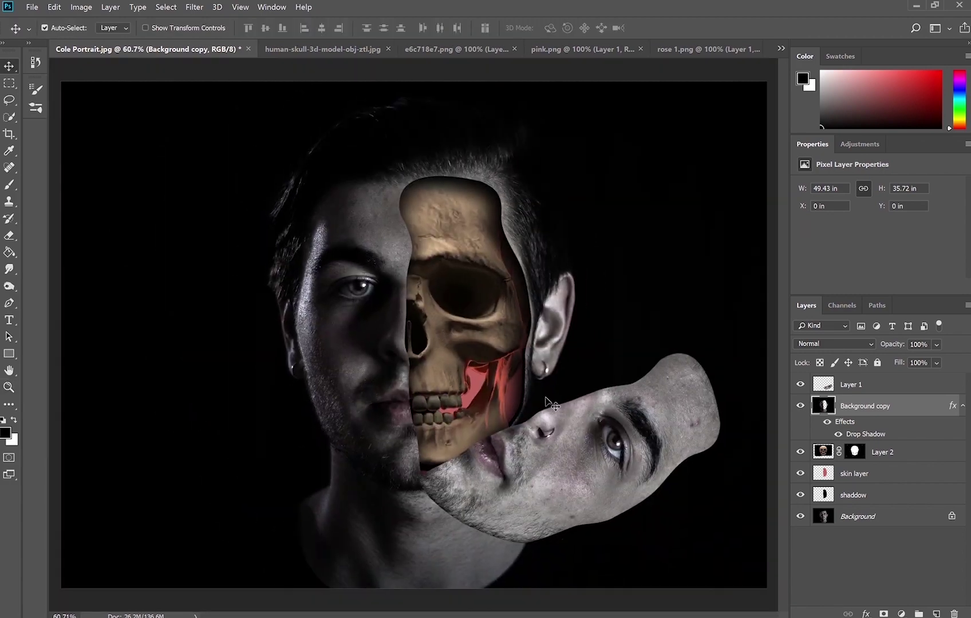
pyautogui.click(487, 379)
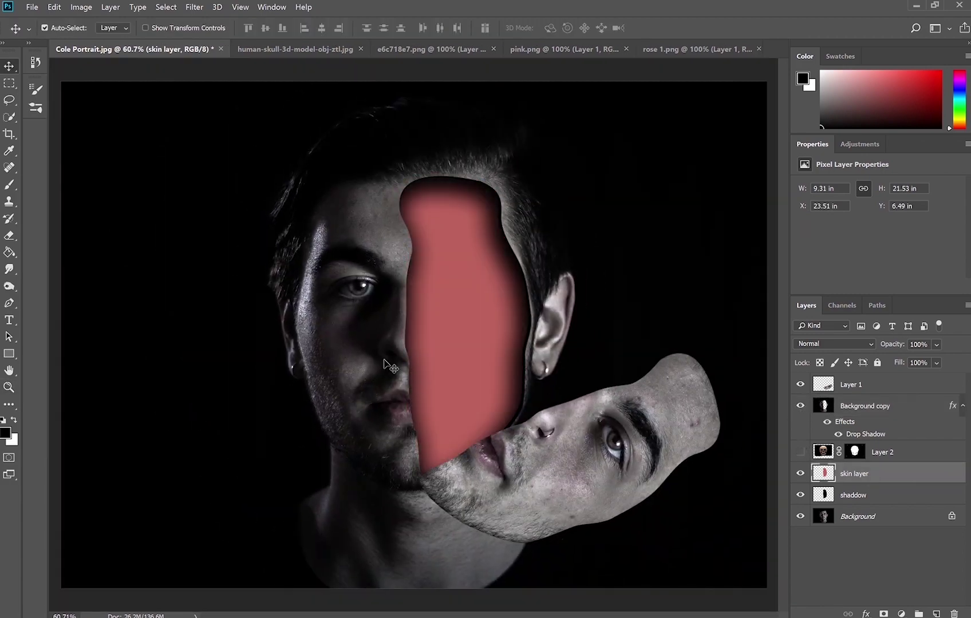
# Load the pink skin shape's selection and hide the other layers to isolate the skin.
pyautogui.press('g')
pyautogui.hotkey('shift', 'g')
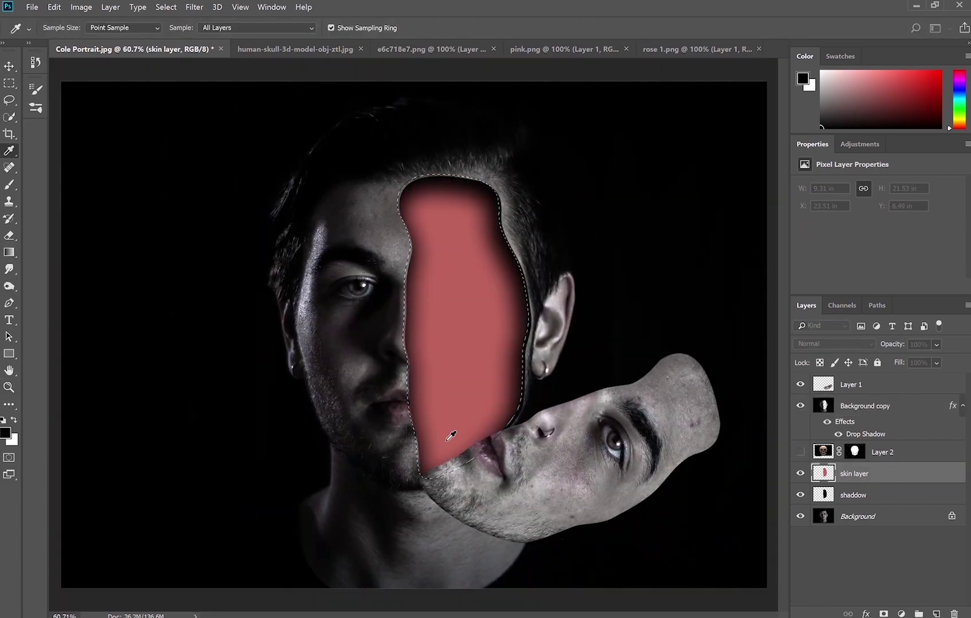
pyautogui.press('i')
pyautogui.press('g')
pyautogui.moveTo(800, 385); pyautogui.dragTo(801, 406)
pyautogui.click(802, 496)
pyautogui.click(801, 452)
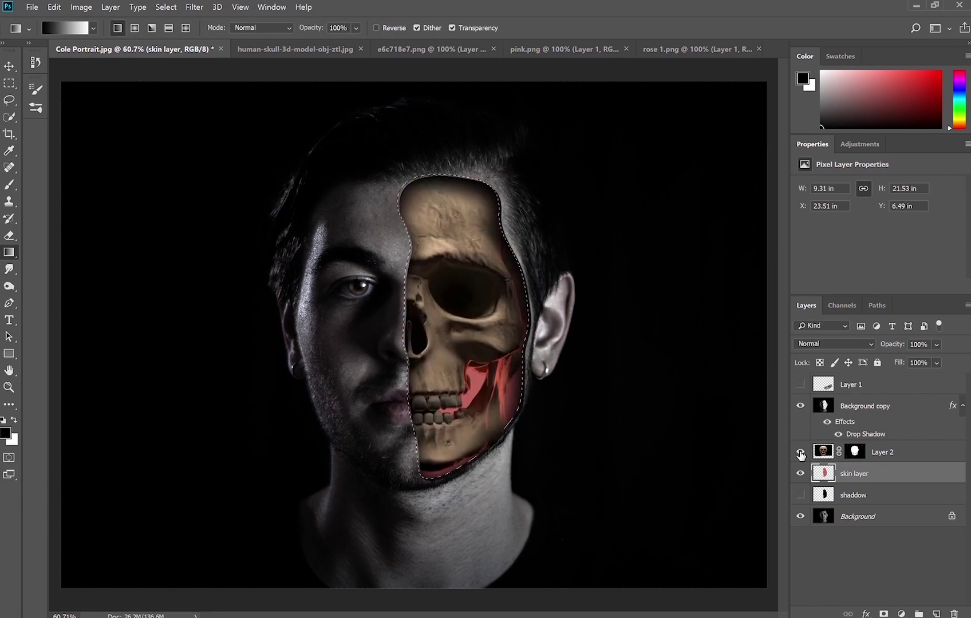
pyautogui.keyDown('alt'); pyautogui.click(800, 473); pyautogui.keyUp('alt')
# Fill the skin selection with a dark-to-light pink linear gradient, deselect, and show the face flap again.
pyautogui.press('i')
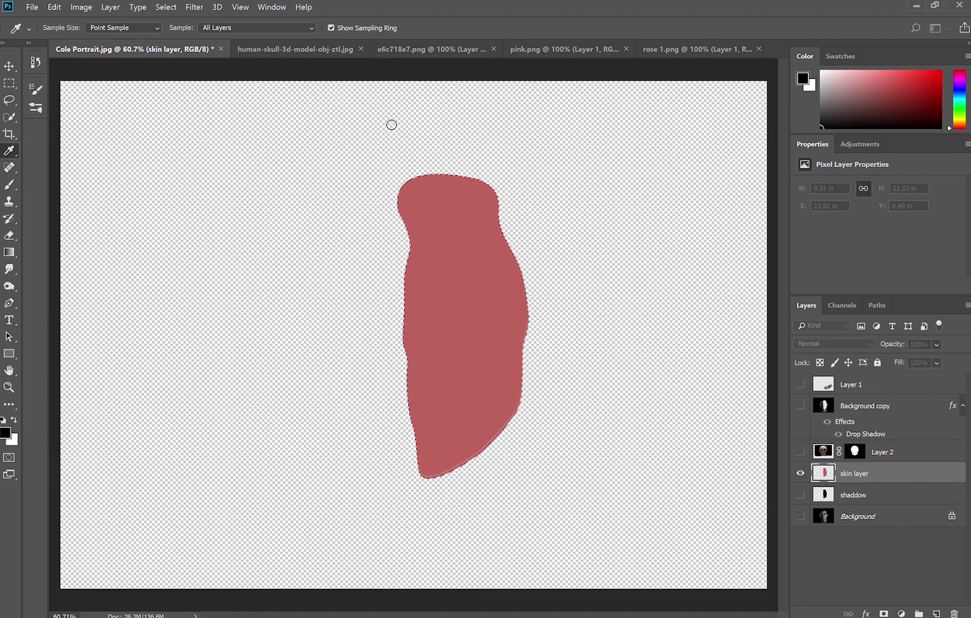
pyautogui.press('g')
pyautogui.moveTo(412, 318)
pyautogui.mouseDown()
pyautogui.moveTo(458, 319)
pyautogui.moveTo(507, 337)
pyautogui.moveTo(503, 308)
pyautogui.mouseUp()
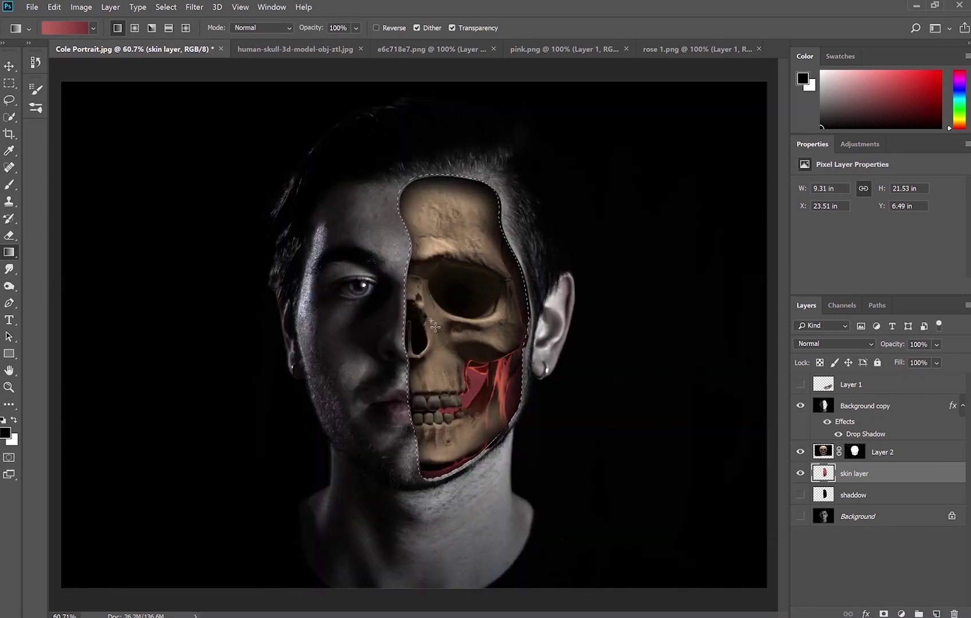
pyautogui.hotkey('ctrl', 'd')
pyautogui.click(801, 385)
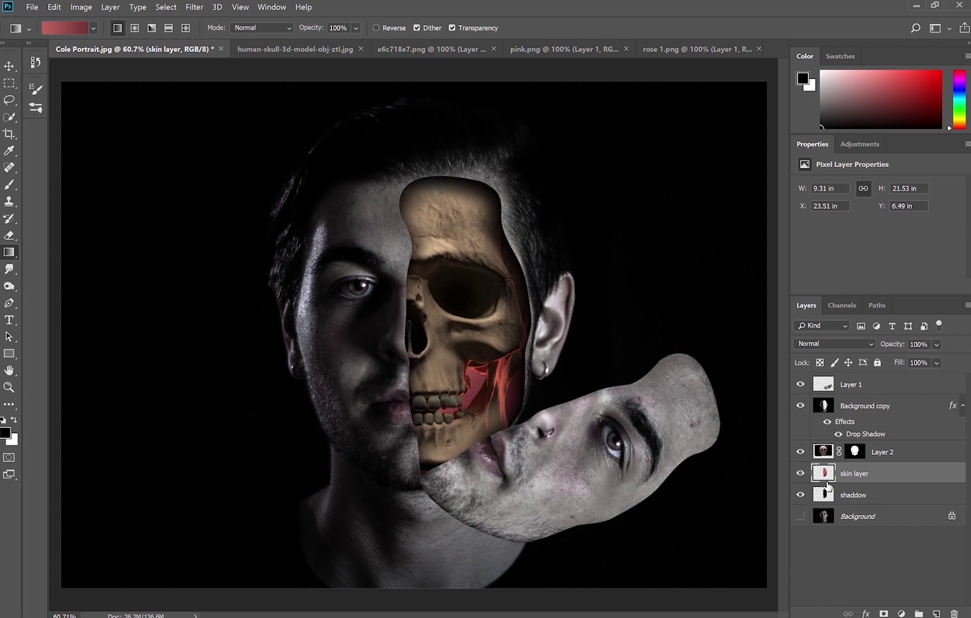
pyautogui.press('v')
pyautogui.click(560, 486)
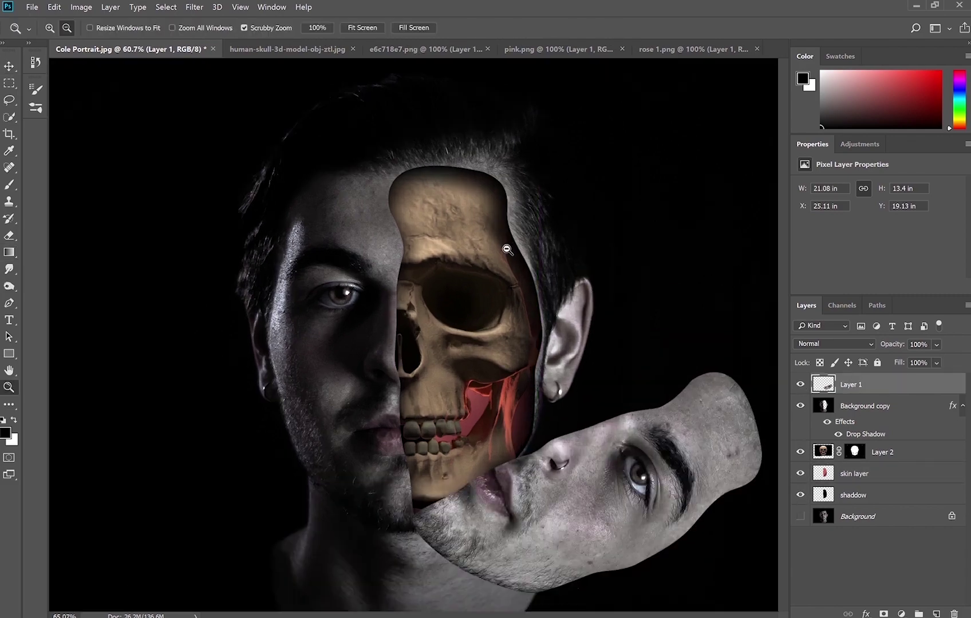
# Give the face flap layer an Outer Glow in a pink colour sampled from the image.
pyautogui.scroll(3, 581, 336)
pyautogui.scroll(-5, 570, 340)
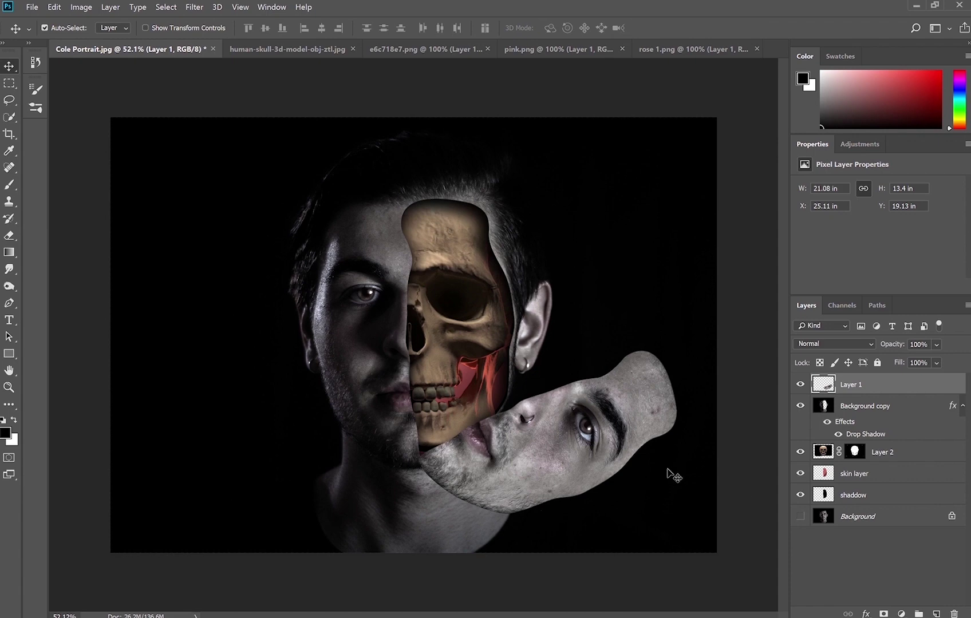
pyautogui.scroll(4, 681, 475)
pyautogui.scroll(-2, 681, 475)
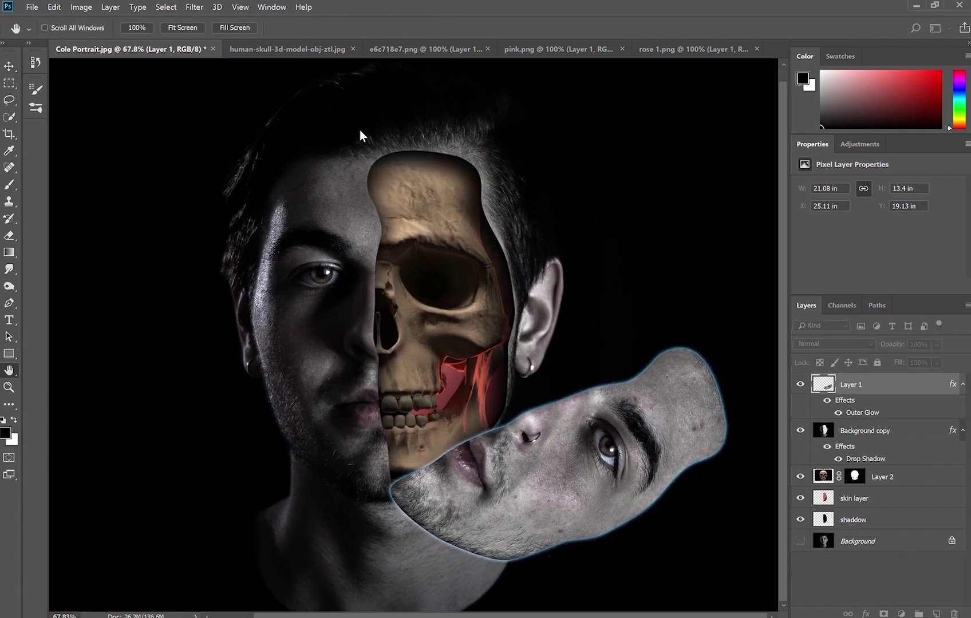
pyautogui.press('i')
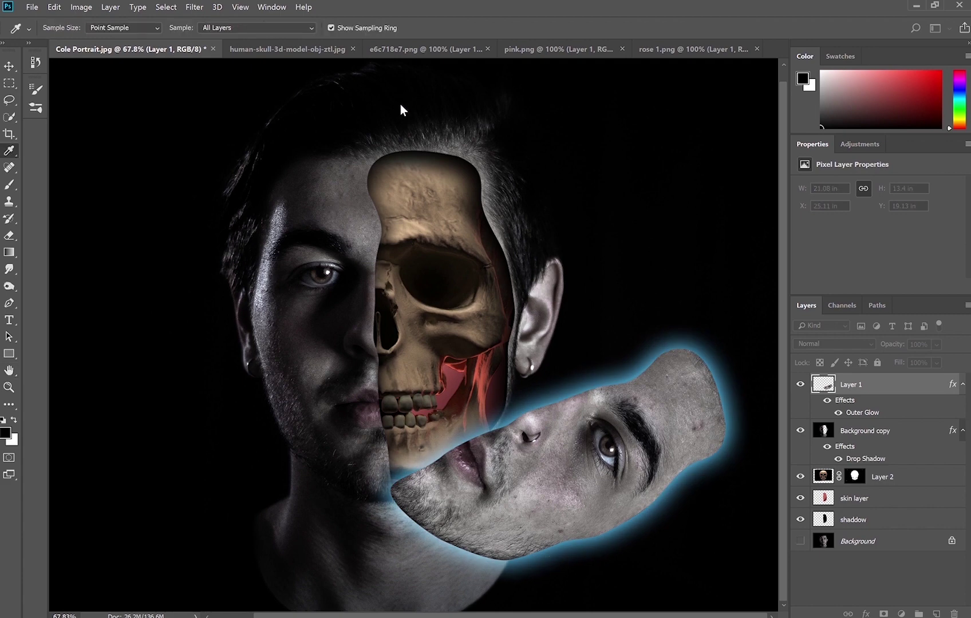
pyautogui.click(314, 119)
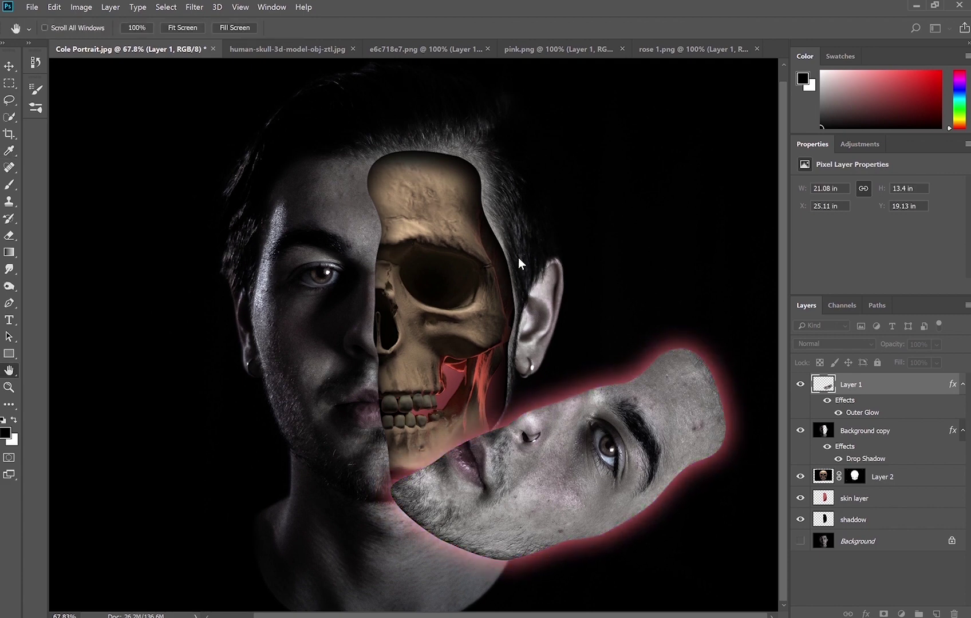
# Duplicate the face flap as Layer 1 copy and hide the copy's Outer Glow.
pyautogui.press('v')
pyautogui.hotkey('ctrl', 'j')
pyautogui.click(876, 433)
pyautogui.click(856, 384)
pyautogui.press('e')
pyautogui.click(838, 412)
pyautogui.click(856, 431)
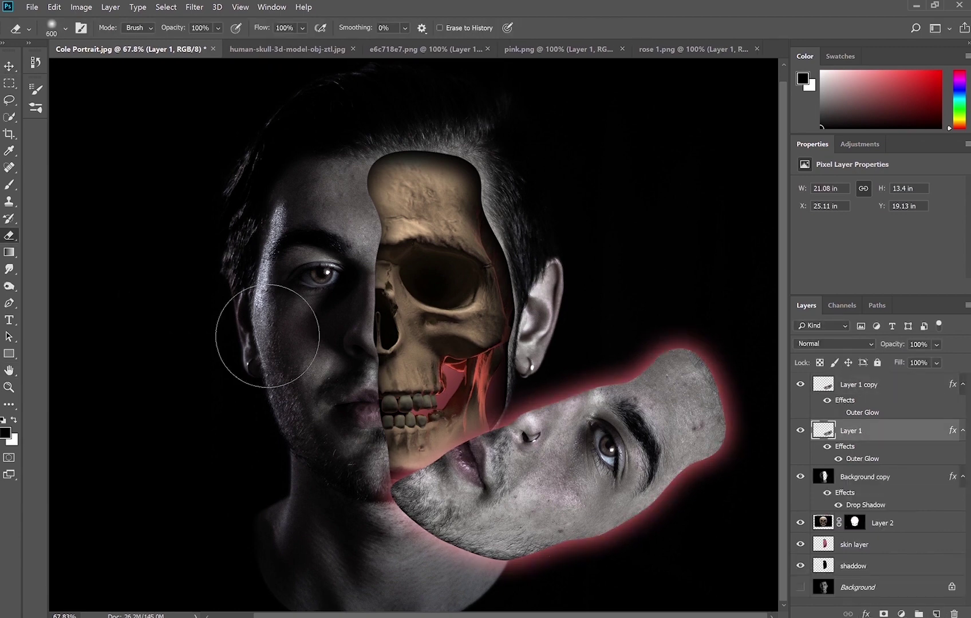
# Add a layer mask to the face flap and paint out the glow along its upper edge in black.
pyautogui.moveTo(441, 452); pyautogui.dragTo(790, 366)
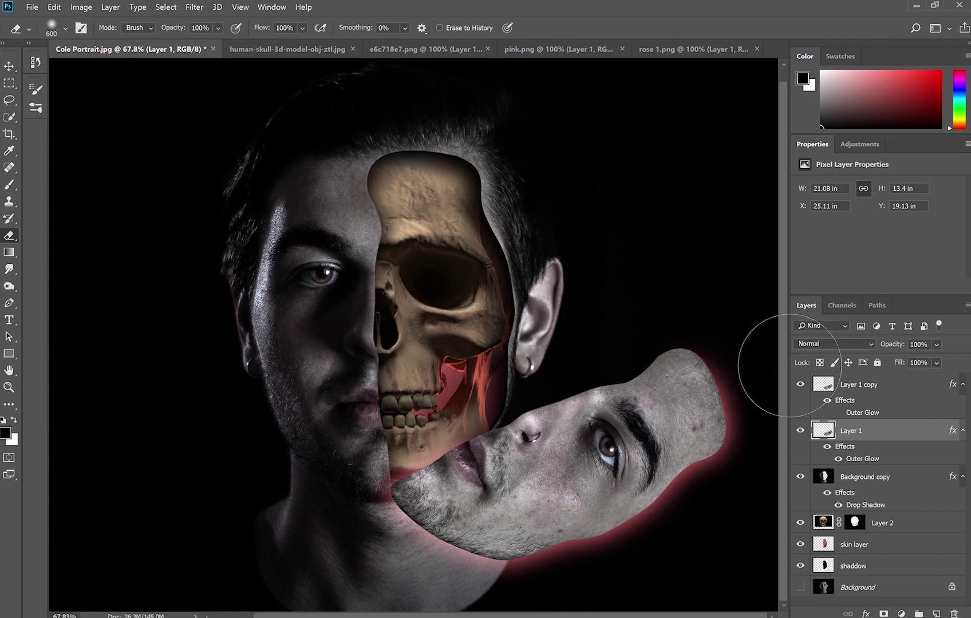
pyautogui.press('space')
pyautogui.hotkey('ctrl', 'alt', 'z')
pyautogui.press('b')
pyautogui.click(883, 614)
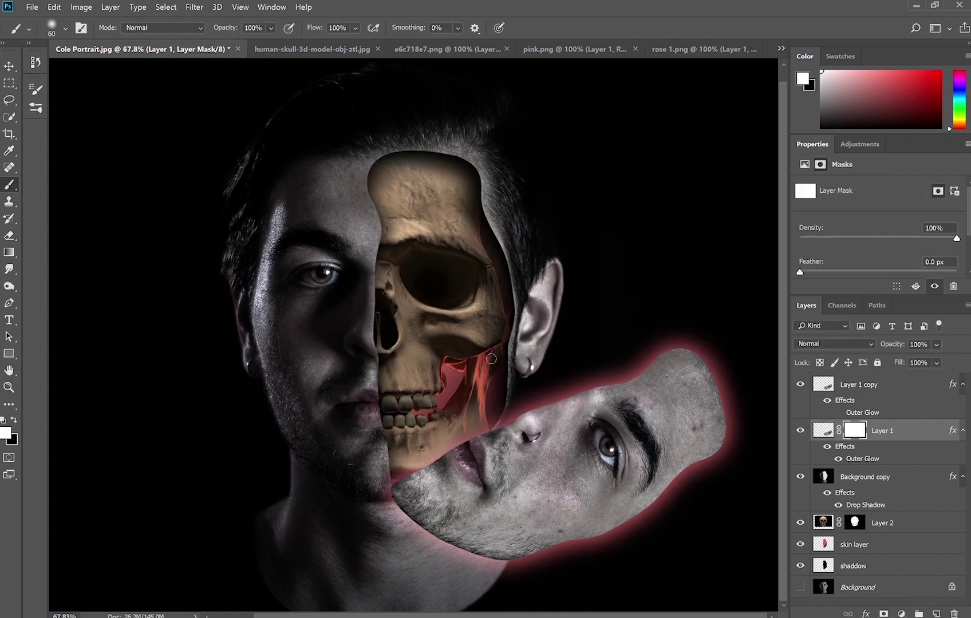
pyautogui.click(4, 418)
pyautogui.moveTo(578, 375)
pyautogui.mouseDown()
pyautogui.moveTo(627, 421)
pyautogui.moveTo(688, 342)
pyautogui.mouseUp()
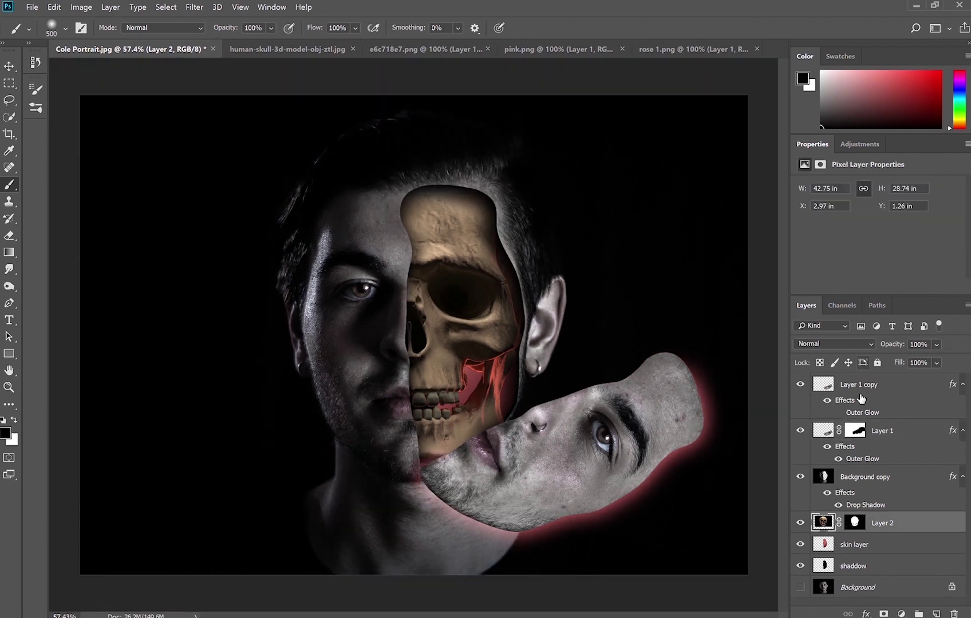
# Change Layer 1's Outer Glow to a lighter, whitish pink sampled colour.
pyautogui.click(859, 385)
pyautogui.click(882, 430)
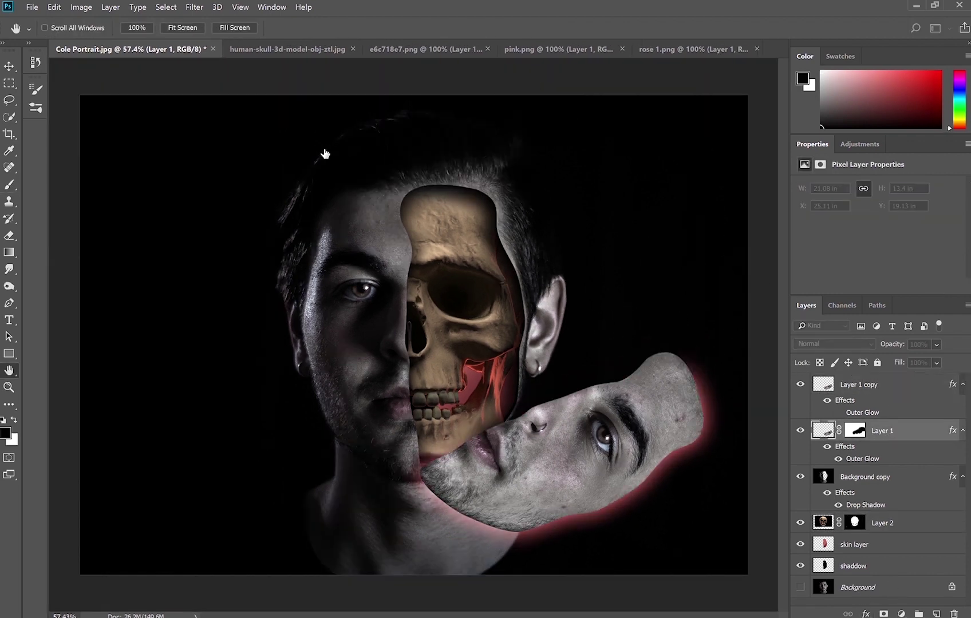
pyautogui.press('i')
pyautogui.press('b')
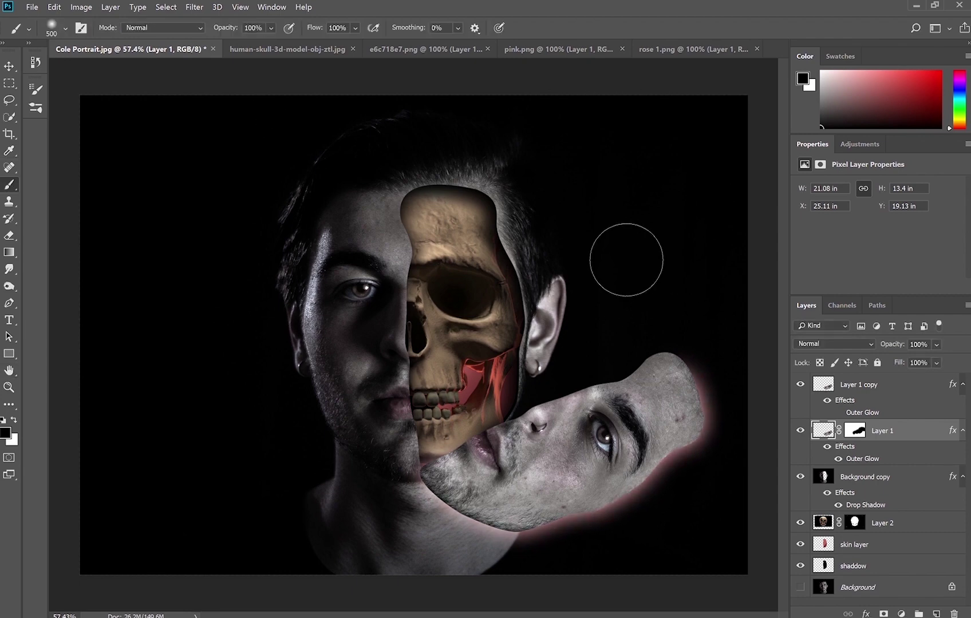
# Select both face flap layers and rotate them about -21° toward the skull.
pyautogui.keyDown('ctrl'); pyautogui.click(859, 385); pyautogui.keyUp('ctrl')
pyautogui.hotkey('ctrl', 't')
pyautogui.moveTo(682, 474); pyautogui.dragTo(595, 422)
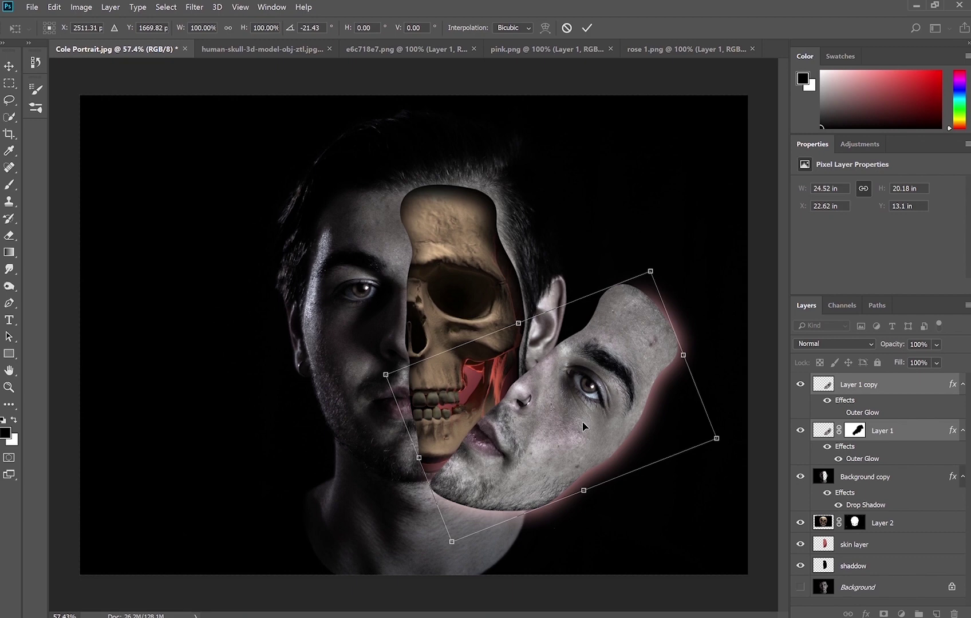
# Commit the rotation and shift the face flap up and left, keeping it upright.
pyautogui.click(579, 28)
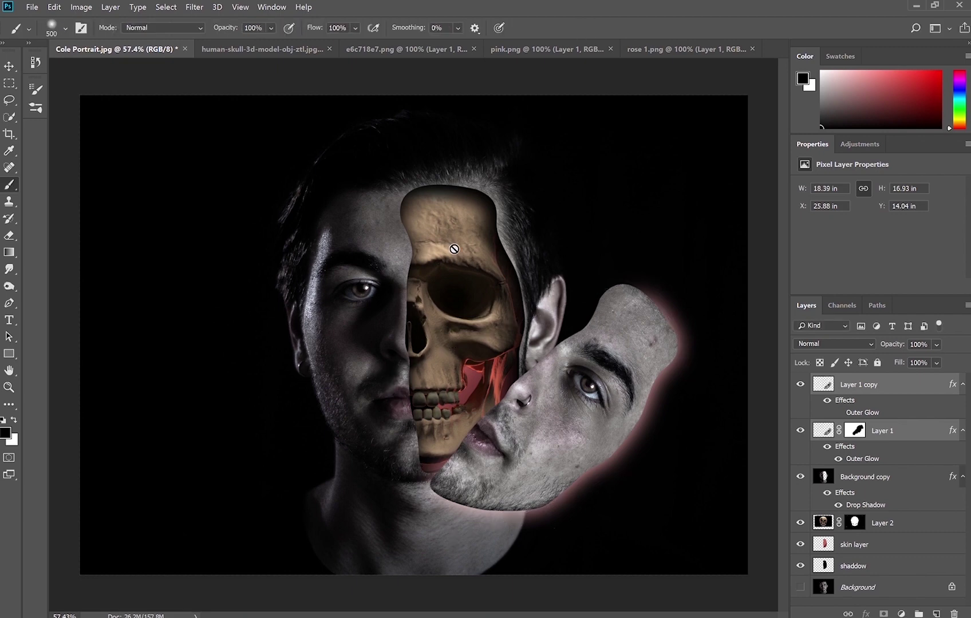
pyautogui.press('v')
pyautogui.moveTo(637, 325); pyautogui.dragTo(608, 318)
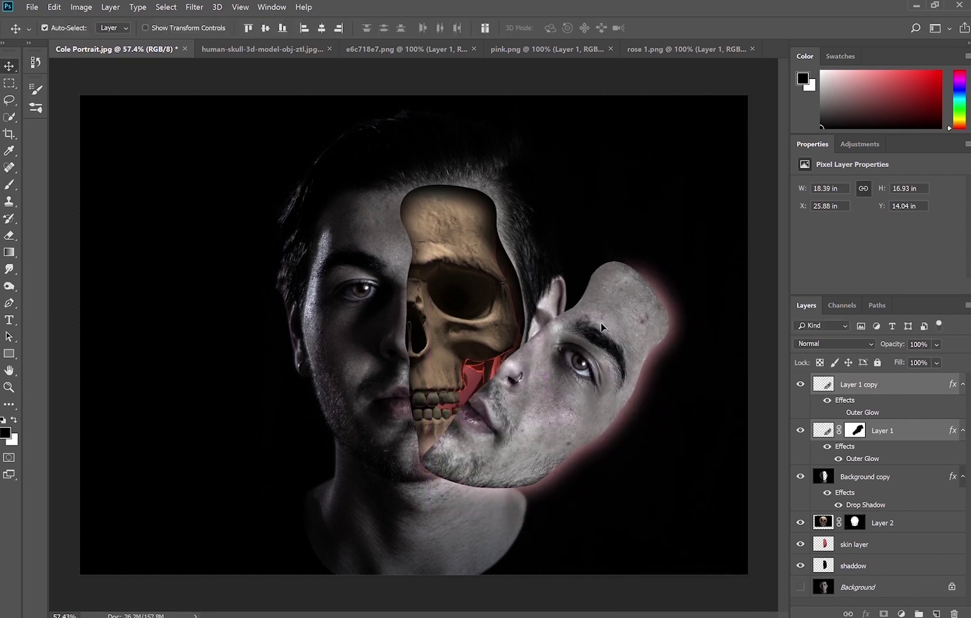
pyautogui.hotkey('ctrl', 't')
pyautogui.moveTo(449, 343); pyautogui.dragTo(581, 320)
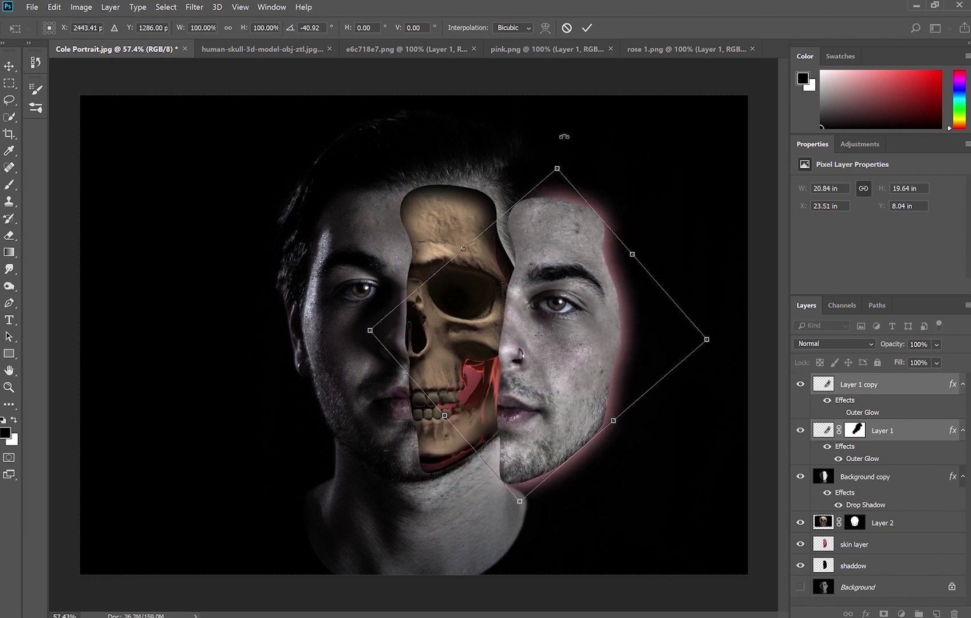
pyautogui.press('Escape')
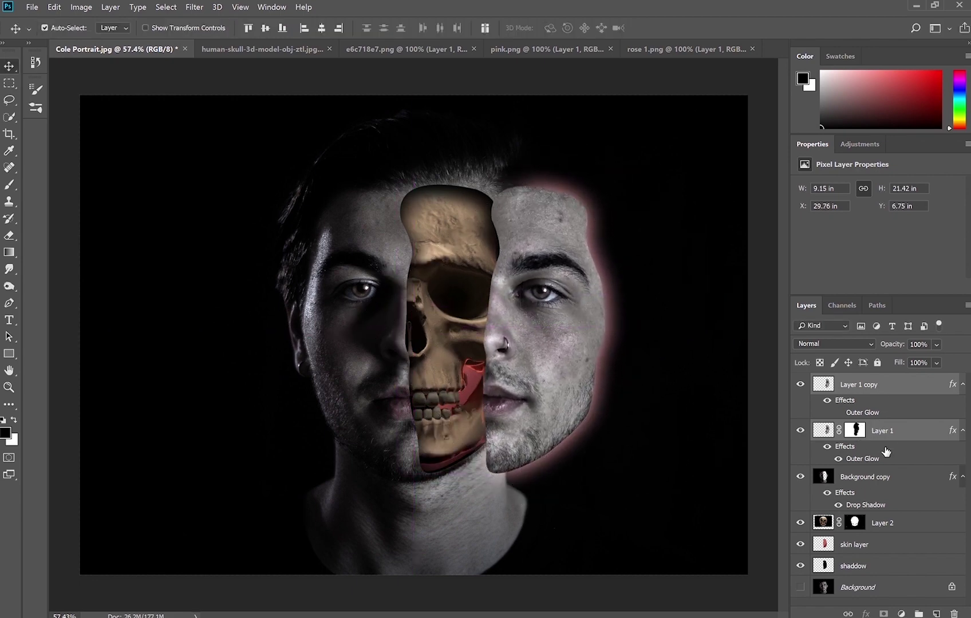
# Turn off Layer 1's pink Outer Glow and add a Drop Shadow to Layer 1 copy.
pyautogui.click(866, 384)
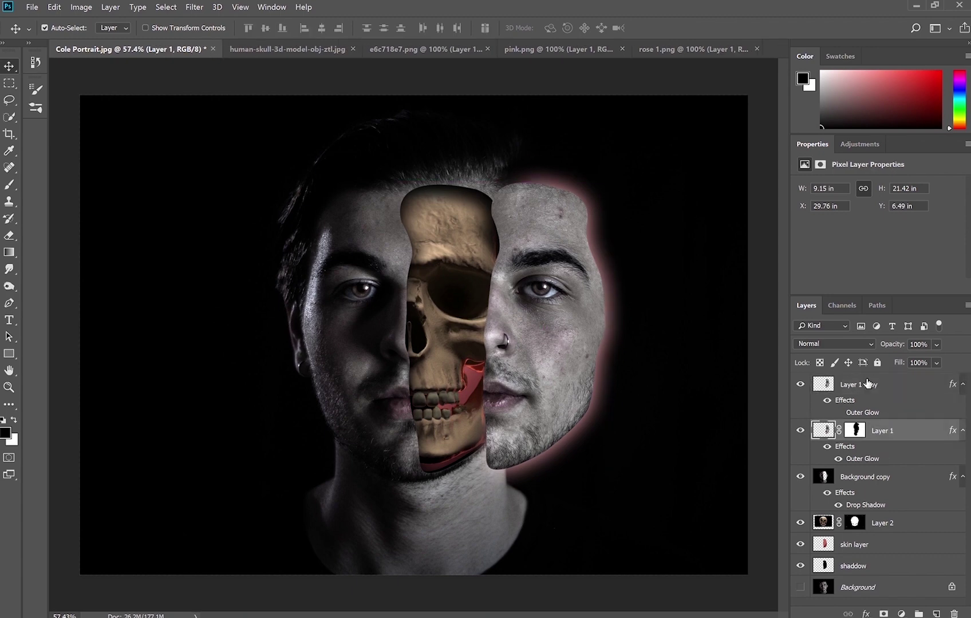
pyautogui.click(897, 432)
pyautogui.press('h')
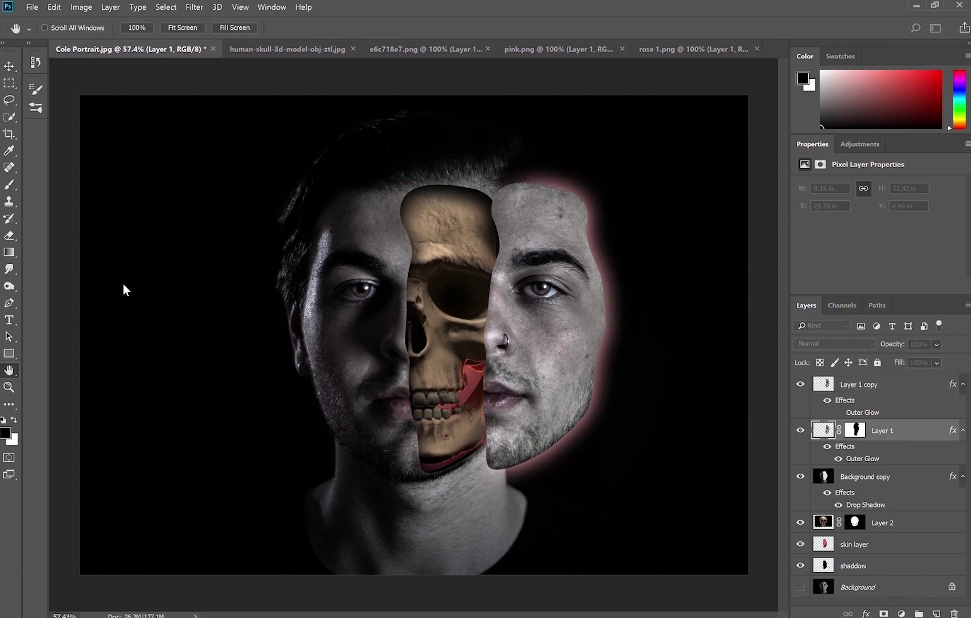
pyautogui.press('v')
pyautogui.click(875, 385)
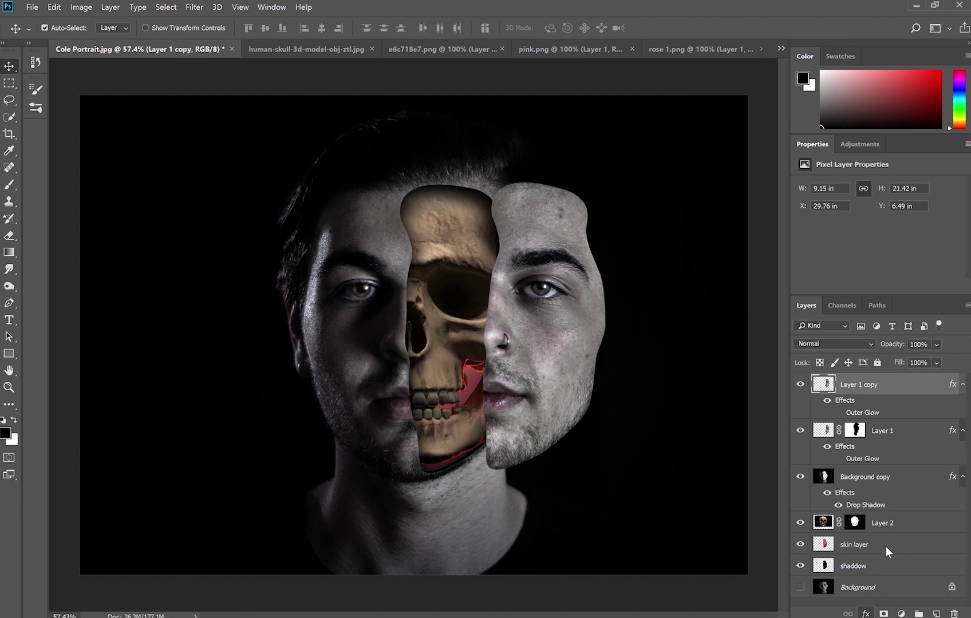
pyautogui.click(920, 608)
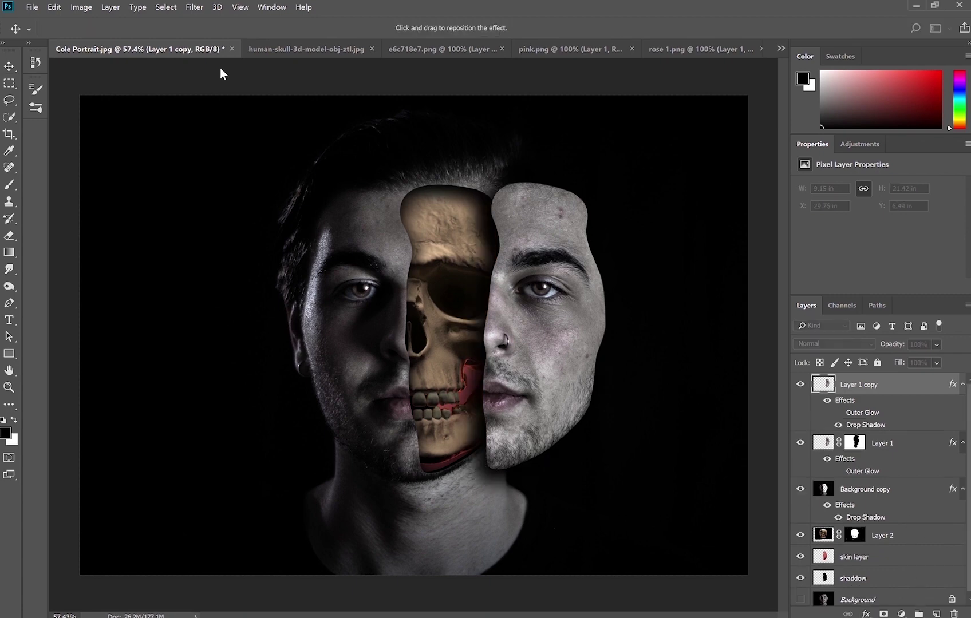
# Rotate the face flap into a falling tilt and delete the leftover Layer 1.
pyautogui.hotkey('ctrl', 't')
pyautogui.moveTo(623, 178); pyautogui.dragTo(687, 344)
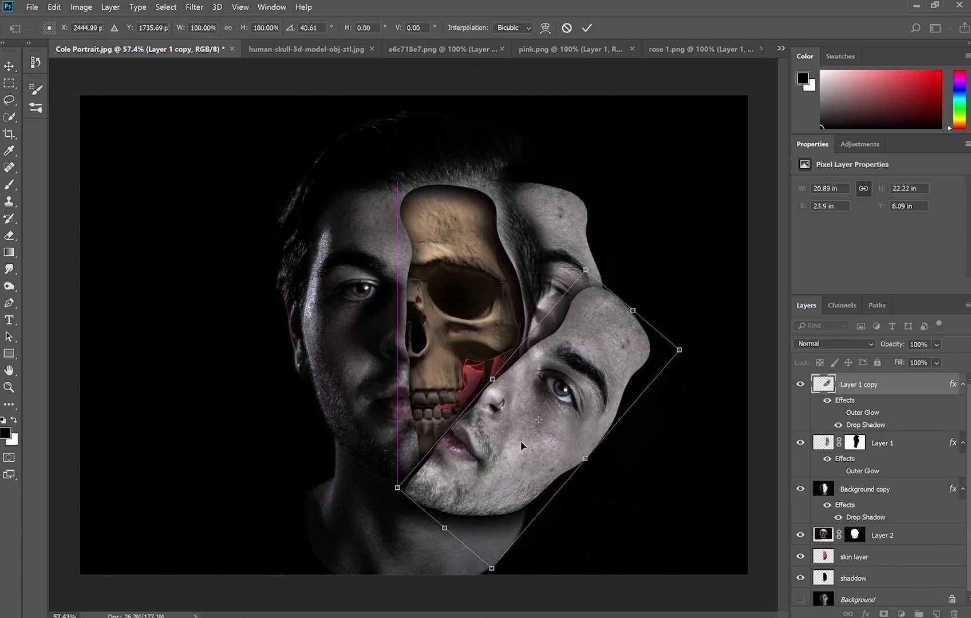
pyautogui.click(587, 27)
pyautogui.click(897, 452)
pyautogui.click(892, 427)
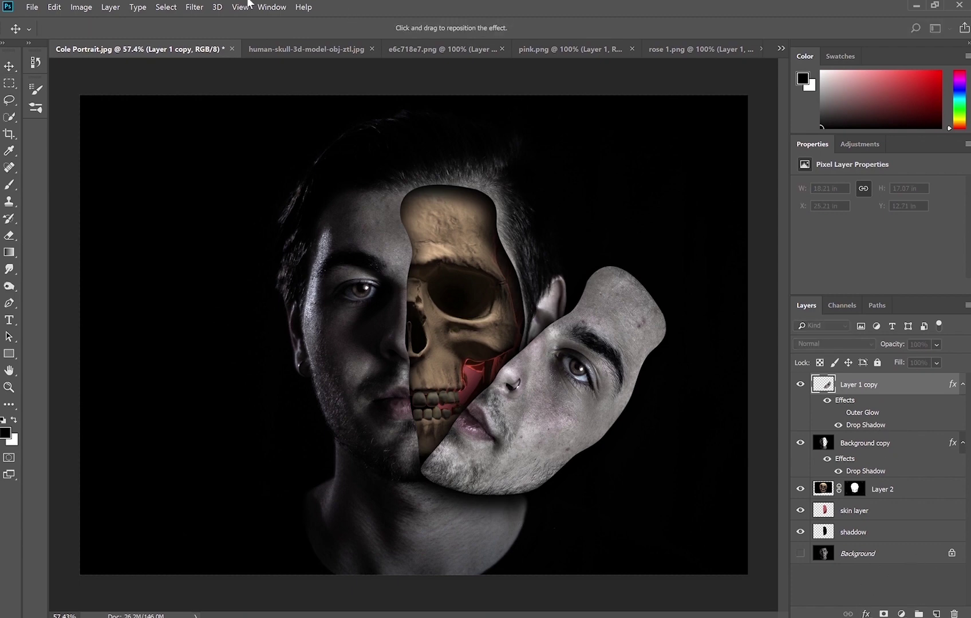
# Move Layer 1 copy upward so the flap rests over the face.
pyautogui.hotkey('ctrl', 't')
pyautogui.moveTo(576, 386)
pyautogui.mouseDown()
pyautogui.moveTo(608, 309)
pyautogui.moveTo(614, 323)
pyautogui.mouseUp()
pyautogui.press('Return')
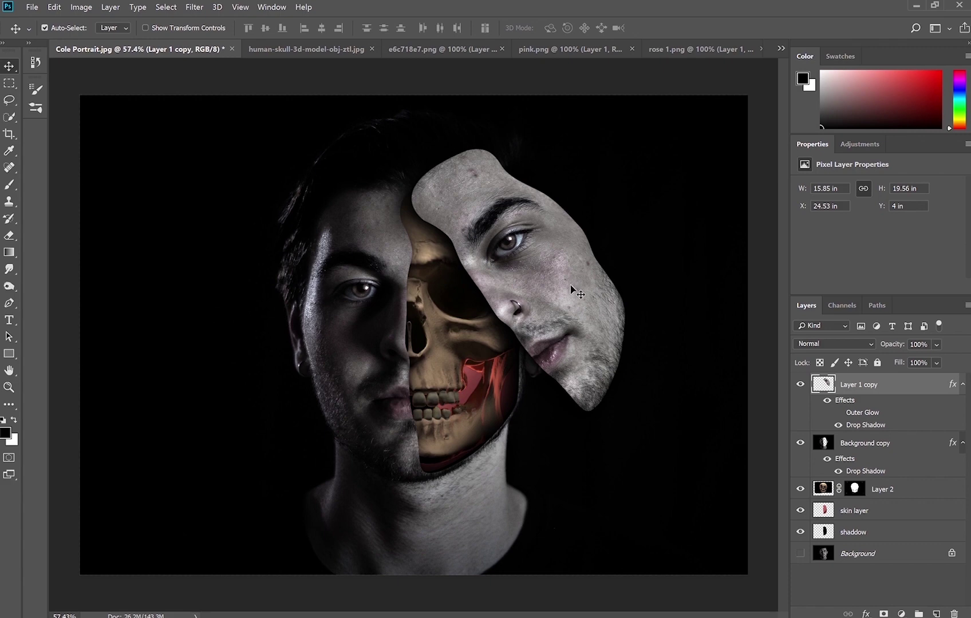
pyautogui.moveTo(571, 286); pyautogui.dragTo(568, 285)
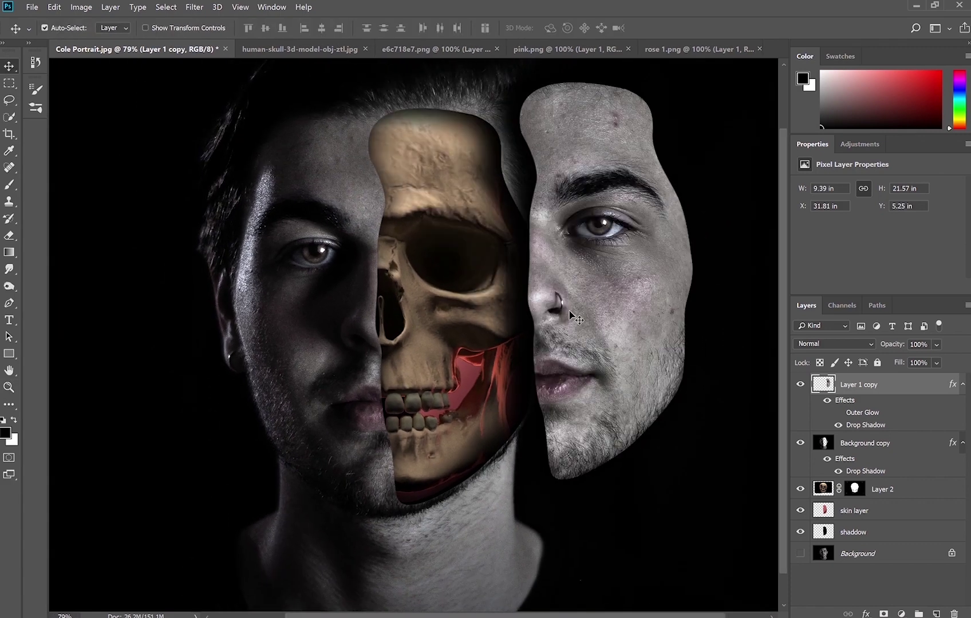
pyautogui.moveTo(570, 313)
pyautogui.mouseDown()
pyautogui.moveTo(419, 339)
pyautogui.moveTo(581, 223)
pyautogui.mouseUp()
pyautogui.hotkey('ctrl', 't')
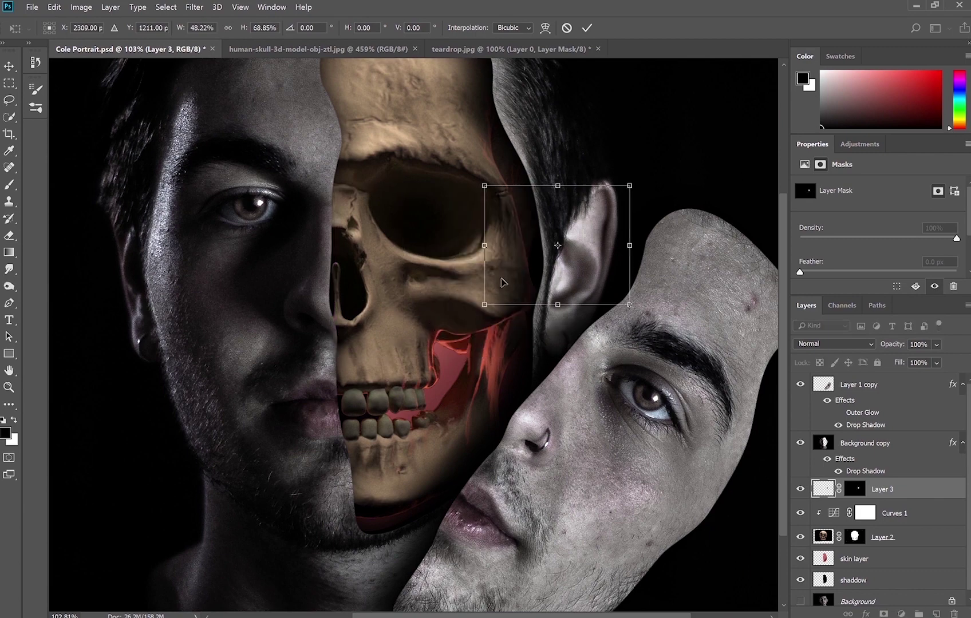
# Place the teardrop, move Layer 3 to the top of the stack, and slant it.
pyautogui.moveTo(502, 282); pyautogui.dragTo(502, 282)
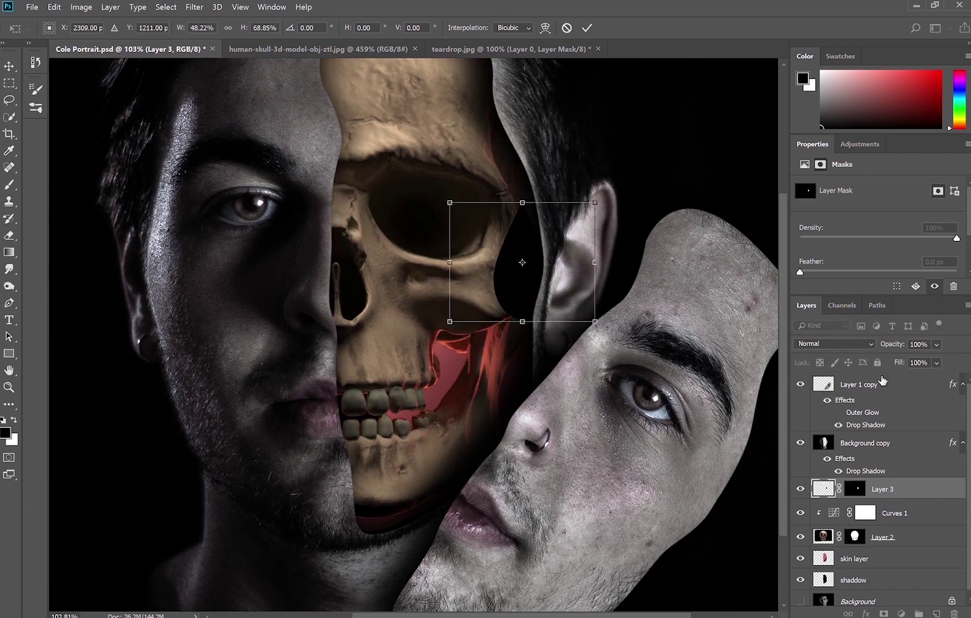
pyautogui.press('Return')
pyautogui.moveTo(881, 489); pyautogui.dragTo(882, 380)
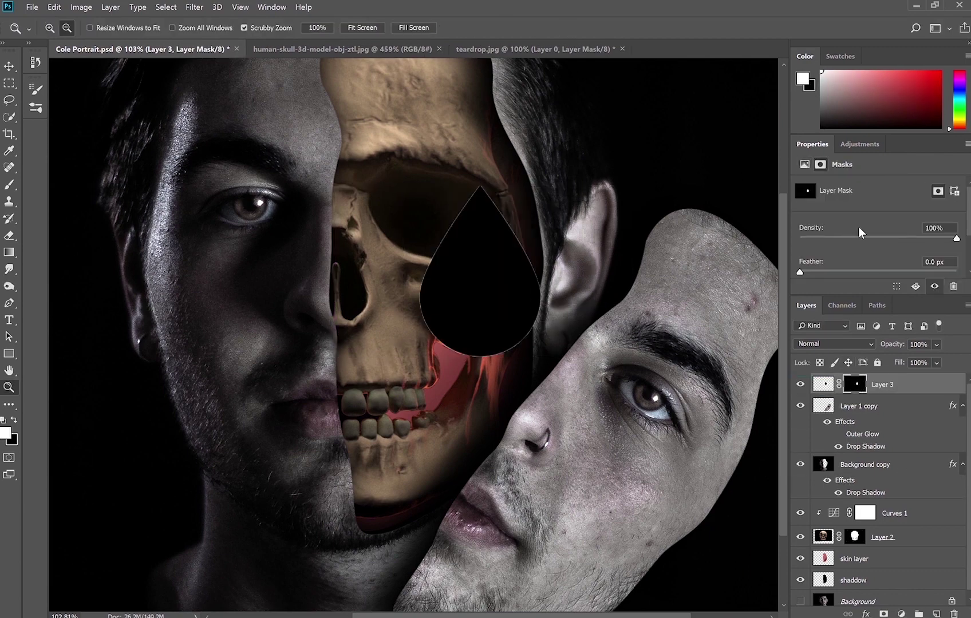
pyautogui.hotkey('ctrl', 't')
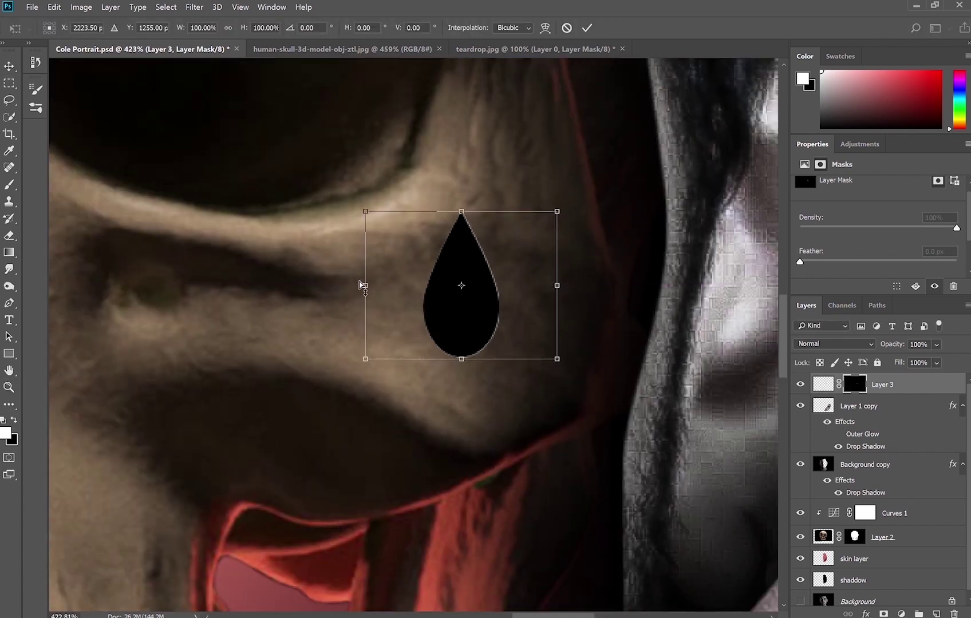
pyautogui.moveTo(362, 285); pyautogui.dragTo(378, 229)
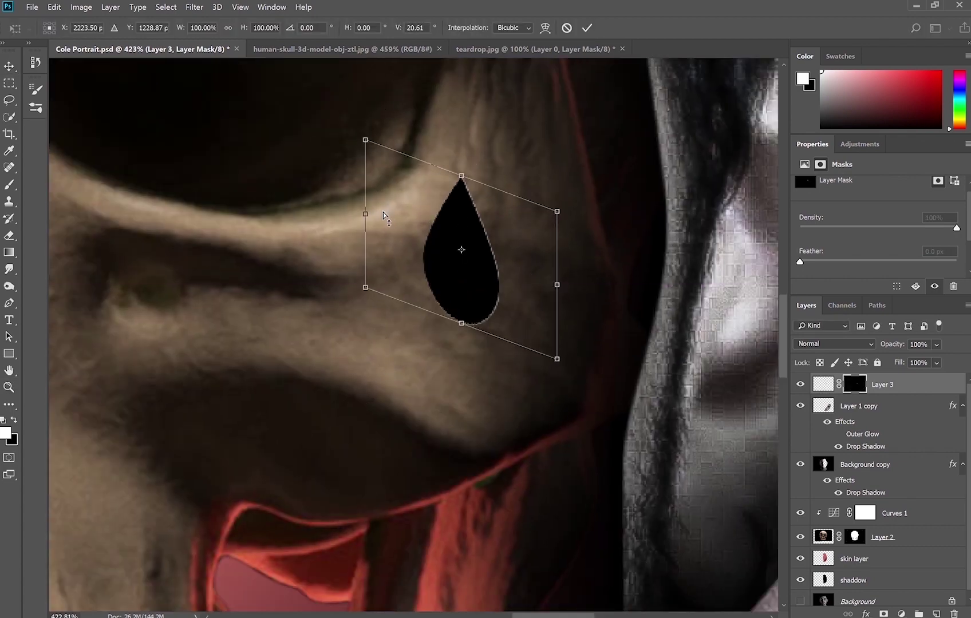
pyautogui.click(587, 28)
pyautogui.scroll(-13, 851, 343)
pyautogui.scroll(11, 851, 343)
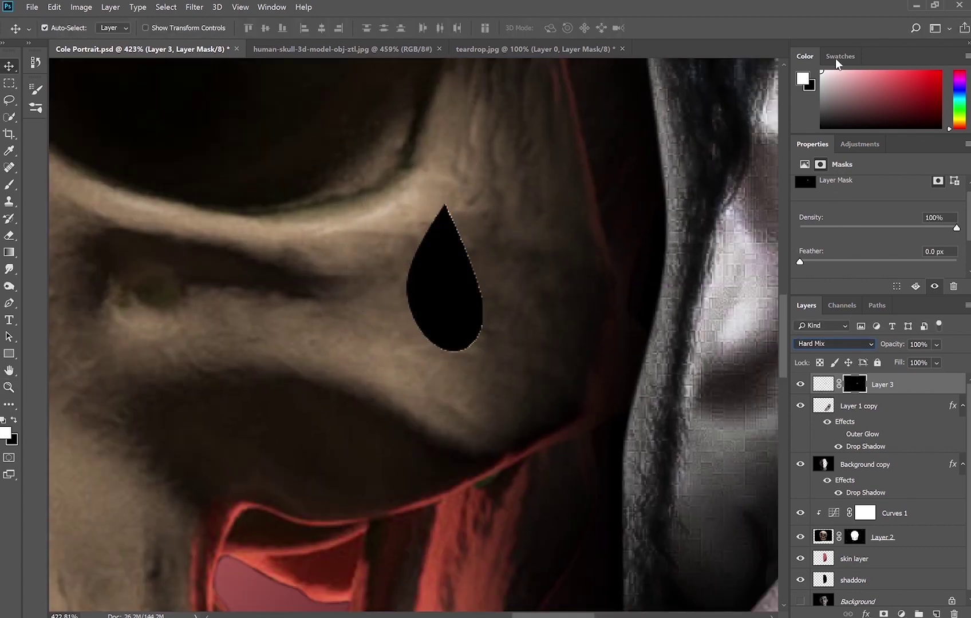
# Narrow and warp the teardrop into a curve, then duplicate it below and to the right.
pyautogui.click(822, 384)
pyautogui.hotkey('ctrl', 't')
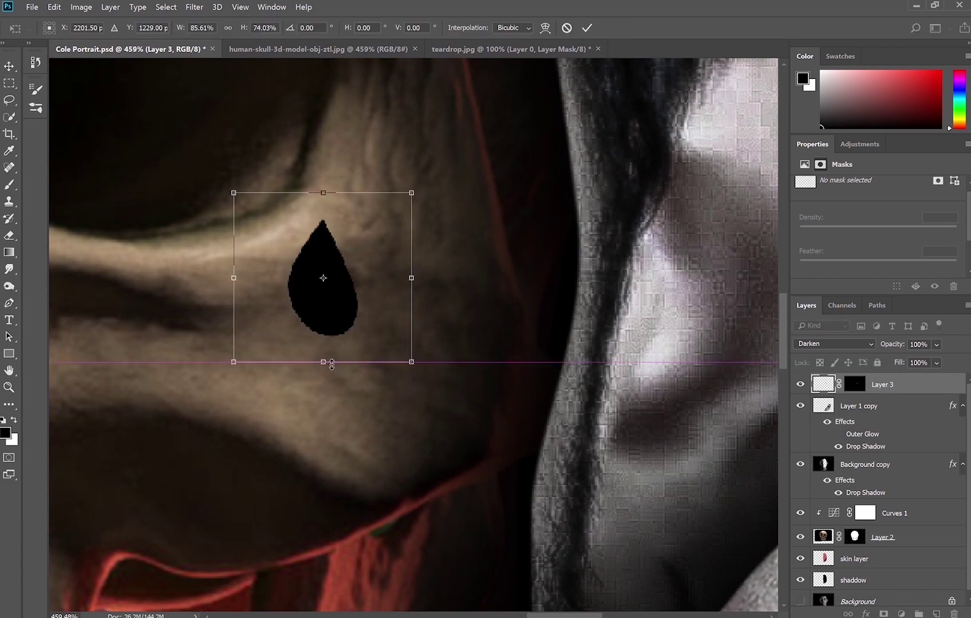
pyautogui.moveTo(424, 308); pyautogui.dragTo(369, 308)
pyautogui.rightClick(306, 314)
pyautogui.click(332, 401)
pyautogui.moveTo(323, 257); pyautogui.dragTo(342, 250)
pyautogui.moveTo(368, 363); pyautogui.dragTo(360, 381)
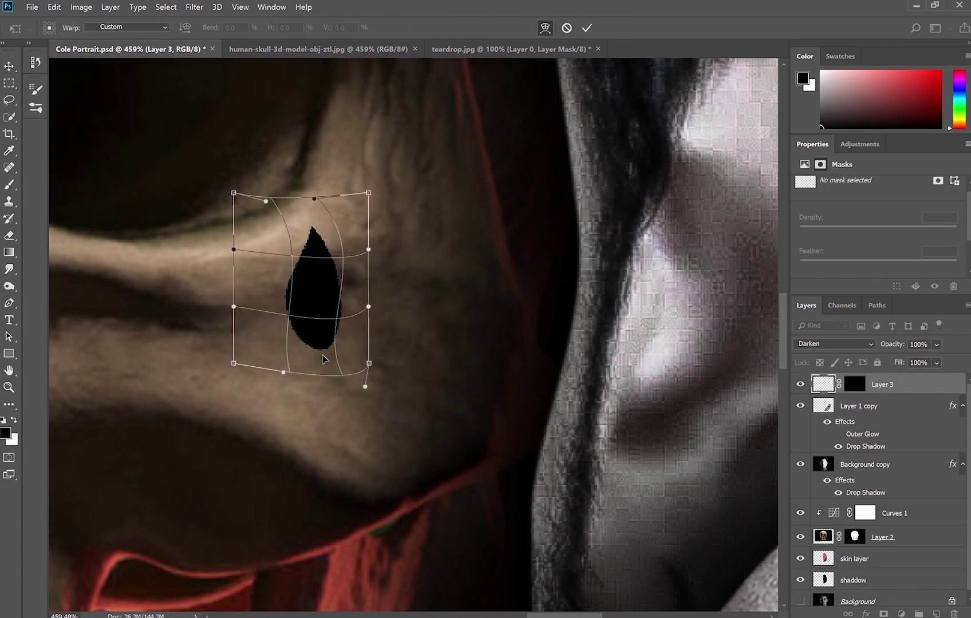
pyautogui.press('Return')
pyautogui.moveTo(364, 268); pyautogui.dragTo(441, 340)
# Zoom in on the teardrops and set the lower teardrop's opacity to 84%.
pyautogui.hotkey('ctrl', '0')
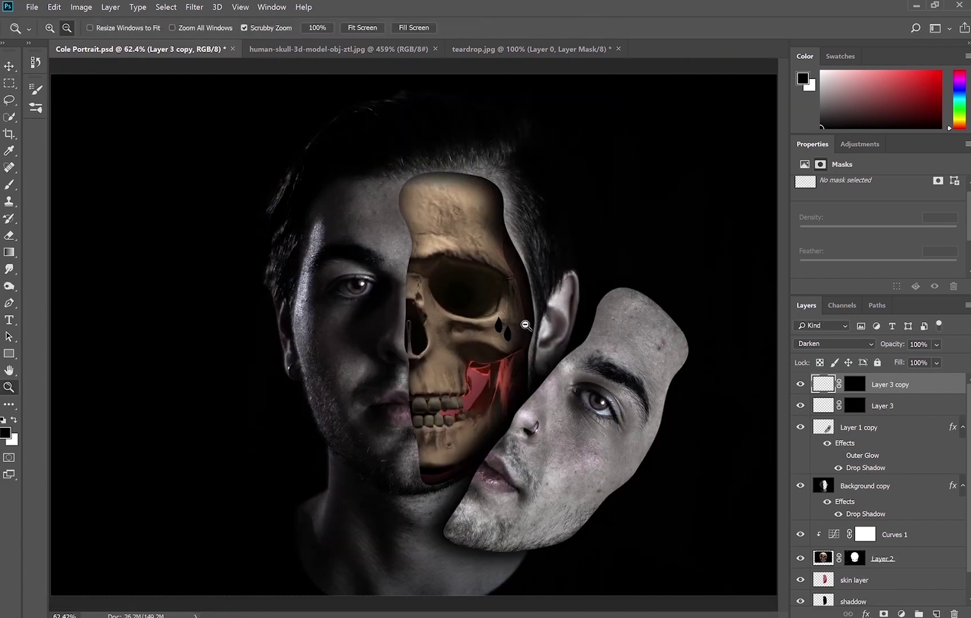
pyautogui.press('z')
pyautogui.moveTo(529, 324); pyautogui.dragTo(568, 326)
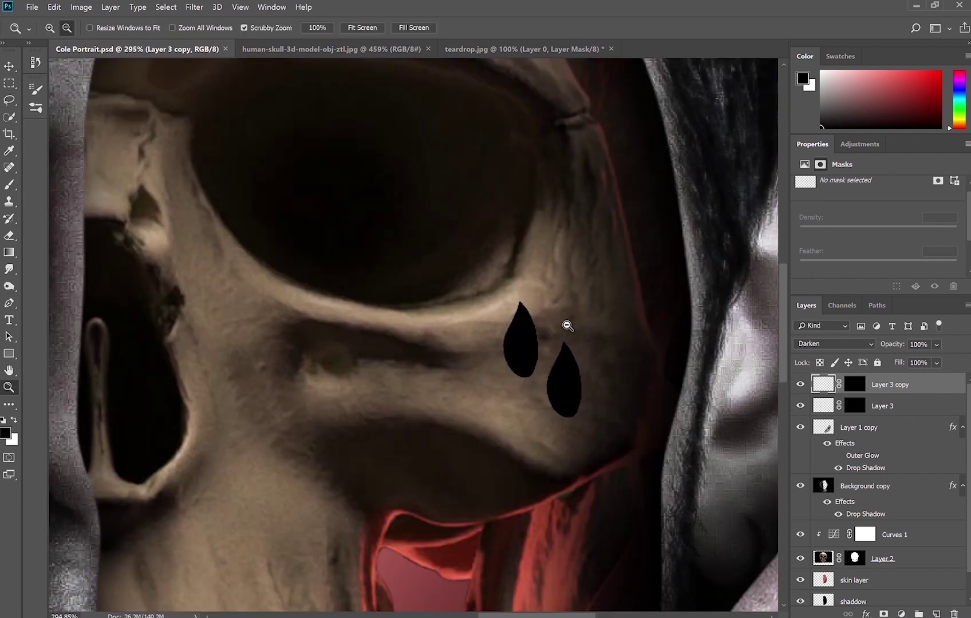
pyautogui.press('8')
pyautogui.press('4')
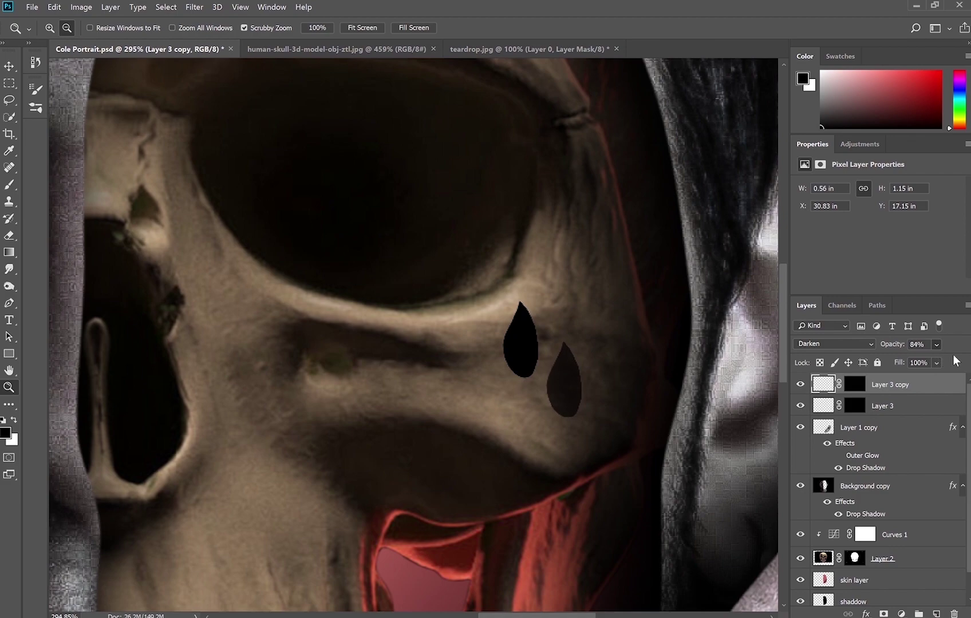
# Widen the lower teardrop slightly and warp its shape.
pyautogui.hotkey('ctrl', '0')
pyautogui.moveTo(415, 326); pyautogui.dragTo(567, 321)
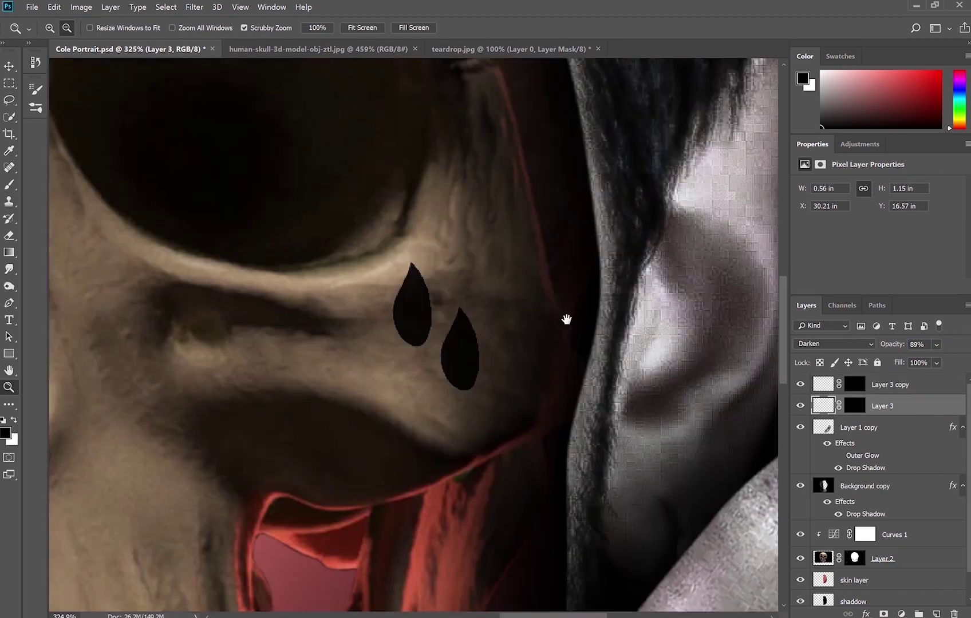
pyautogui.hotkey('ctrl', 't')
pyautogui.moveTo(508, 346); pyautogui.dragTo(512, 347)
pyautogui.rightClick(501, 390)
pyautogui.click(524, 476)
pyautogui.moveTo(447, 349); pyautogui.dragTo(458, 312)
pyautogui.click(587, 28)
# Warp the upper teardrop's shape and view the portrait at 100%.
pyautogui.click(882, 406)
pyautogui.hotkey('ctrl', 't')
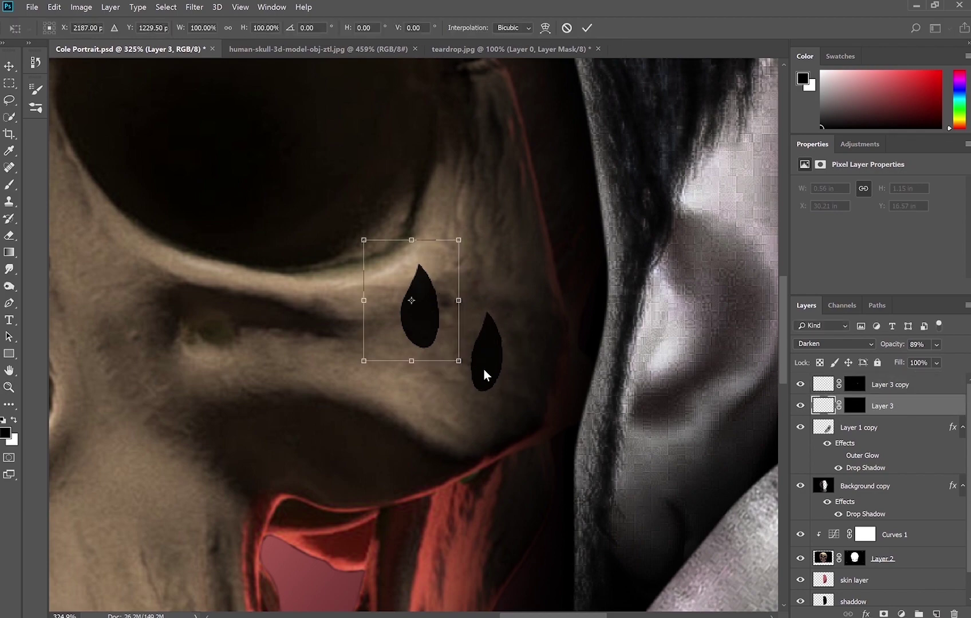
pyautogui.rightClick(484, 369)
pyautogui.moveTo(444, 311)
pyautogui.mouseDown()
pyautogui.moveTo(450, 289)
pyautogui.moveTo(499, 324)
pyautogui.mouseUp()
pyautogui.click(587, 27)
pyautogui.hotkey('ctrl', '0')
pyautogui.hotkey('ctrl', '1')
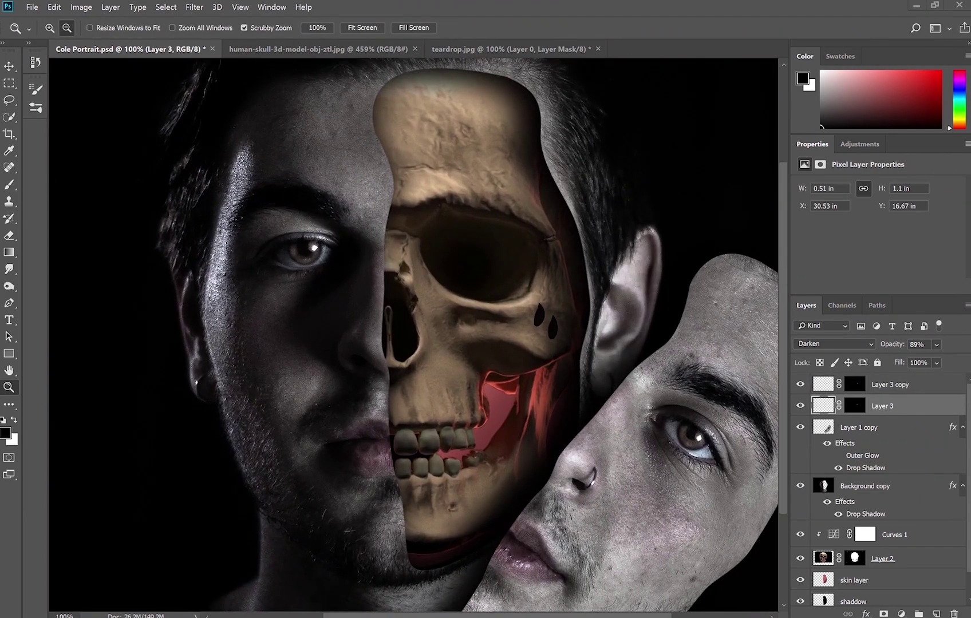
# Close the teardrop image and rotate the CryBaby lettering level on the forehead.
pyautogui.hotkey('ctrl', 'shift', 'Tab')
pyautogui.hotkey('ctrl', 'w')
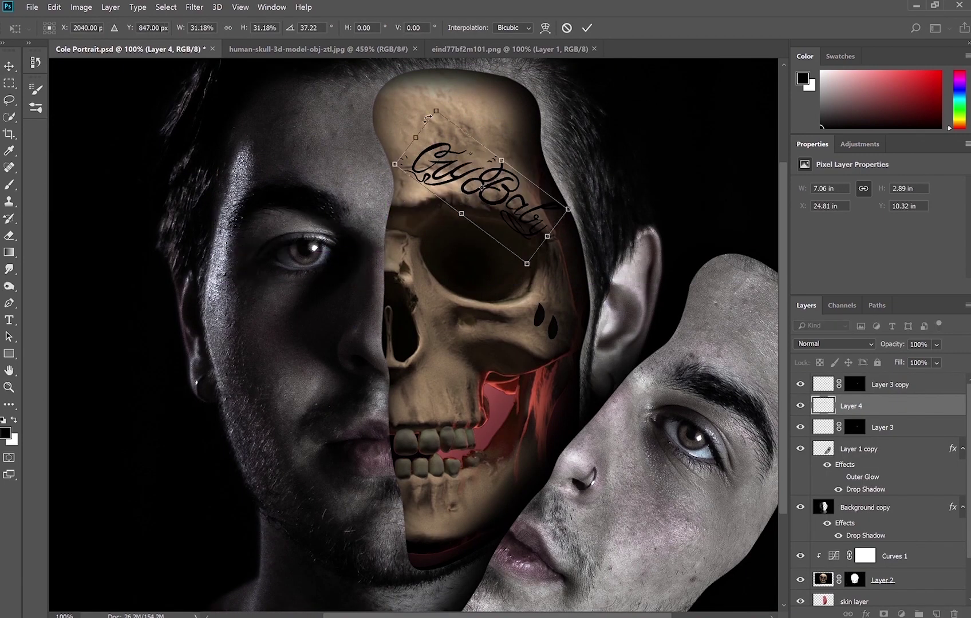
pyautogui.moveTo(428, 118); pyautogui.dragTo(397, 165)
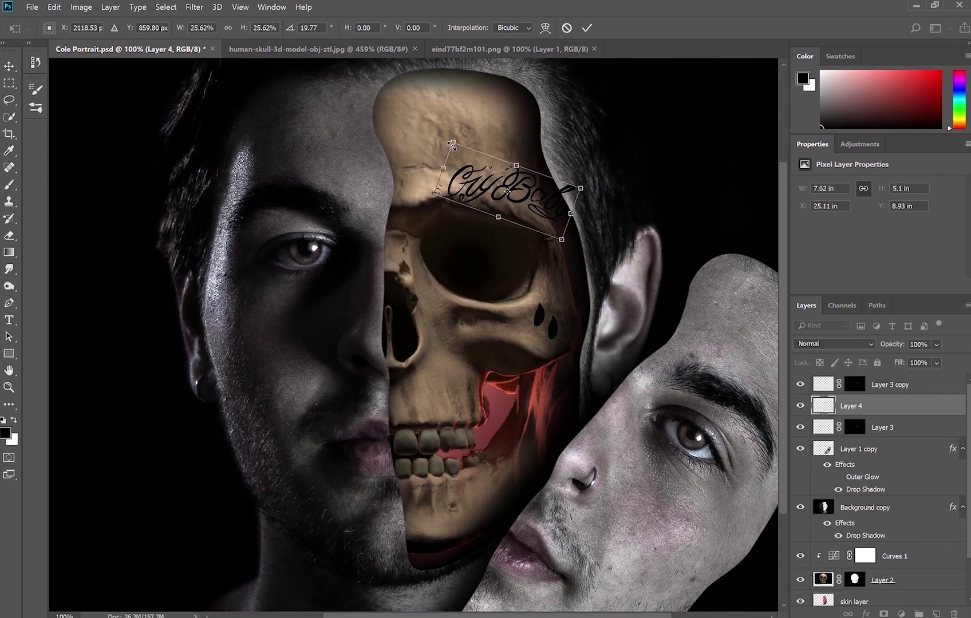
pyautogui.press('Return')
# Warp the lettering so its right end bends inward.
pyautogui.scroll(3, 543, 170)
pyautogui.hotkey('ctrl', 't')
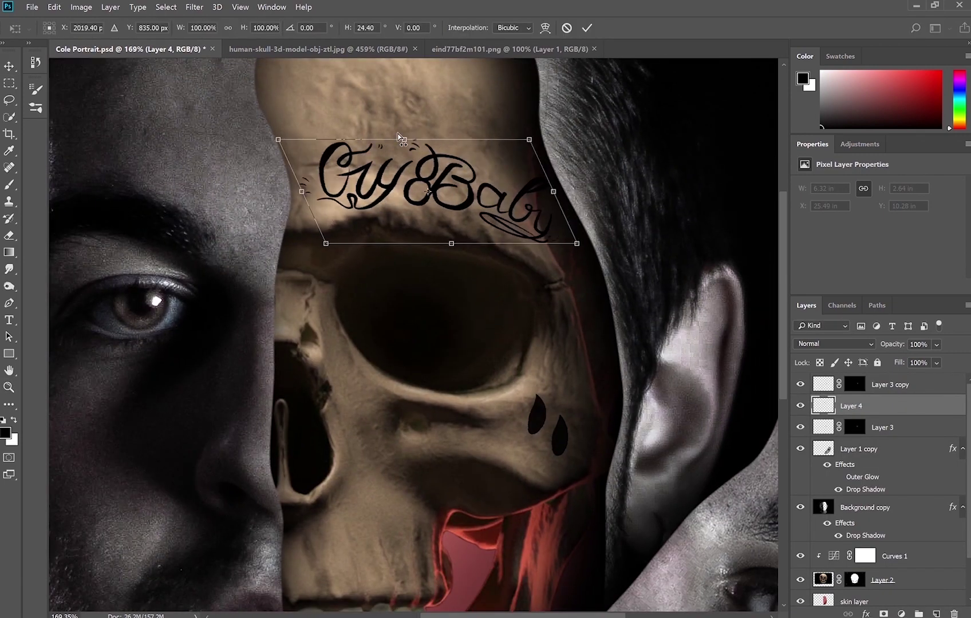
pyautogui.click(545, 27)
pyautogui.moveTo(541, 192)
pyautogui.mouseDown()
pyautogui.moveTo(489, 197)
pyautogui.moveTo(506, 185)
pyautogui.mouseUp()
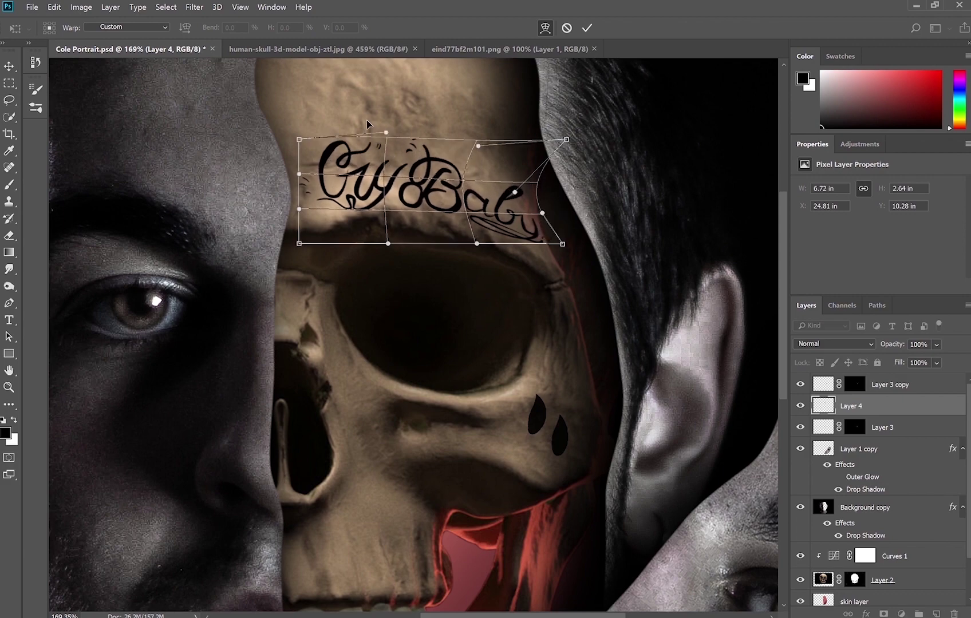
pyautogui.press('Return')
# Narrow the CryBaby lettering from its left side.
pyautogui.scroll(3, 508, 184)
pyautogui.hotkey('ctrl', 't')
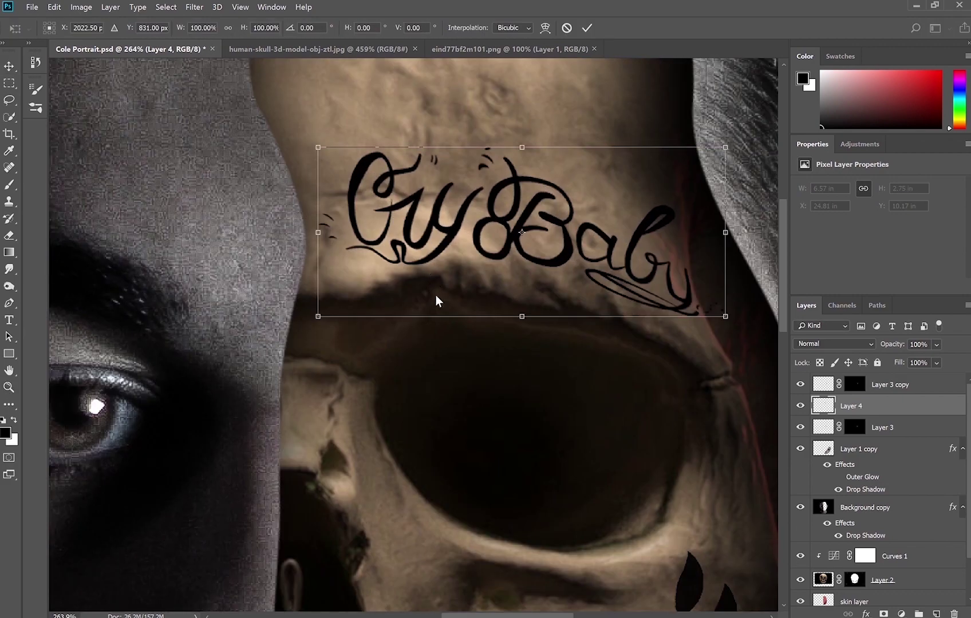
pyautogui.moveTo(321, 231); pyautogui.dragTo(361, 232)
pyautogui.press('Return')
# Warp the lettering's top and right edge to follow the skull's curve.
pyautogui.scroll(-5, 515, 258)
pyautogui.scroll(7, 490, 306)
pyautogui.hotkey('ctrl', 't')
pyautogui.click(545, 28)
pyautogui.moveTo(492, 259); pyautogui.dragTo(442, 255)
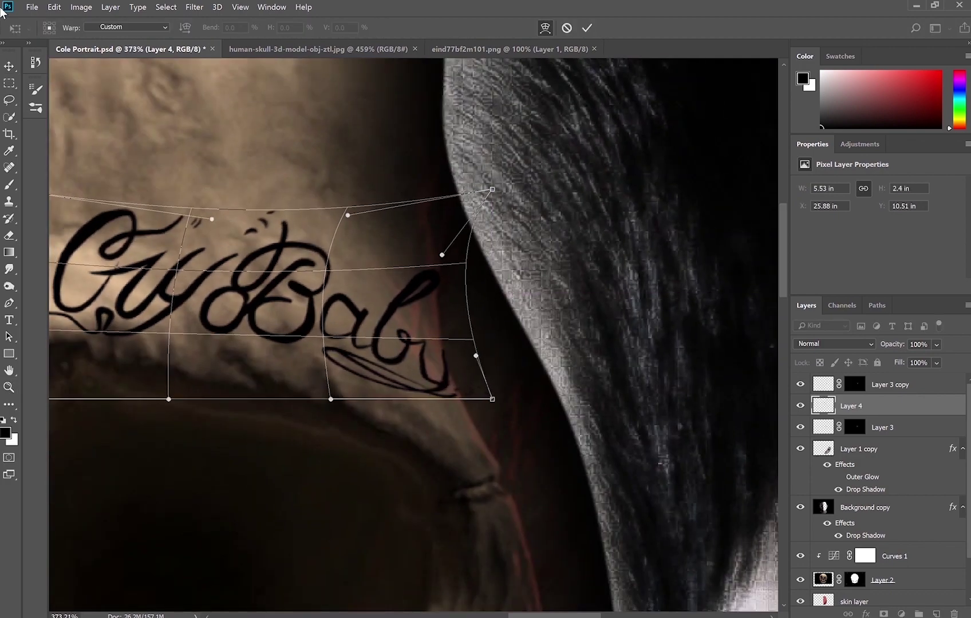
pyautogui.press('Return')
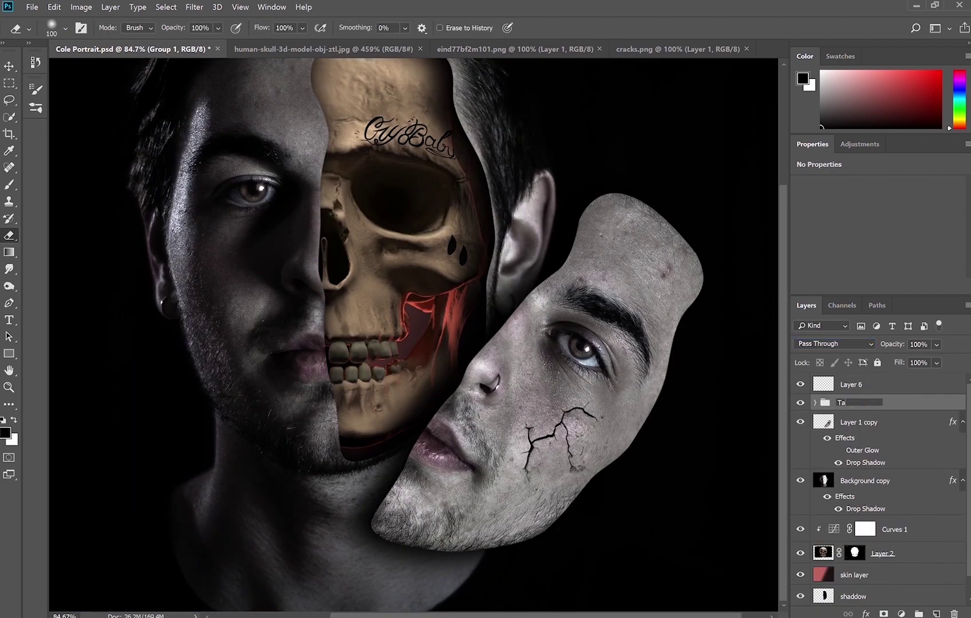
# Rename the top layer to 'Cracks' and the Layer 1 copy to 'Falling face'.
pyautogui.doubleClick(850, 384)
pyautogui.write('Cracks')
pyautogui.press('Return')
pyautogui.click(870, 478)
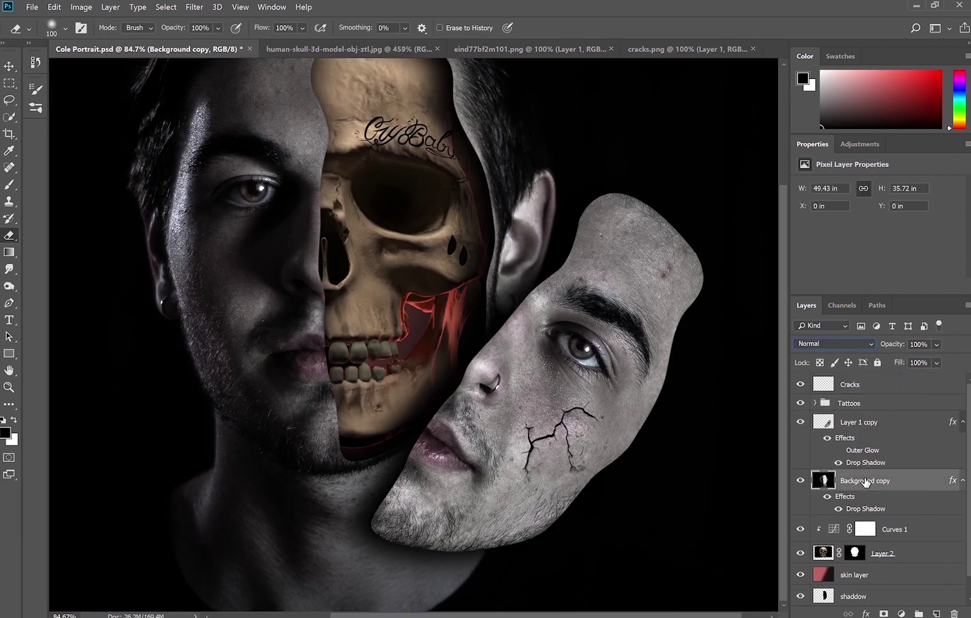
pyautogui.doubleClick(859, 422)
pyautogui.write('Falling face')
pyautogui.press('Return')
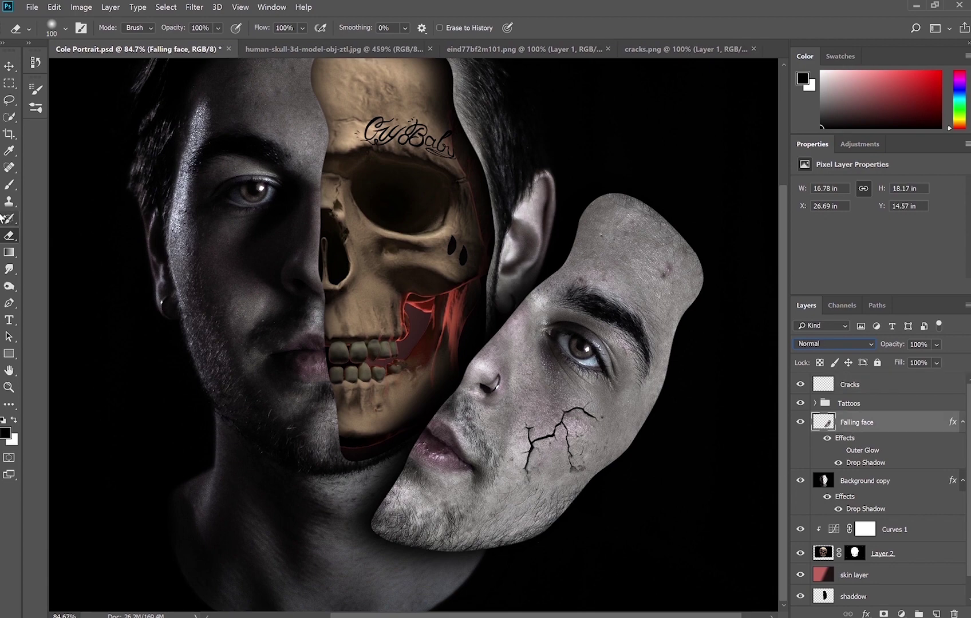
# Trace a Pen path along the lower crack and convert it to a selection.
pyautogui.press('v')
pyautogui.scroll(5, 608, 454)
pyautogui.press('p')
pyautogui.click(420, 540)
pyautogui.click(422, 520)
pyautogui.click(430, 488)
pyautogui.click(440, 465)
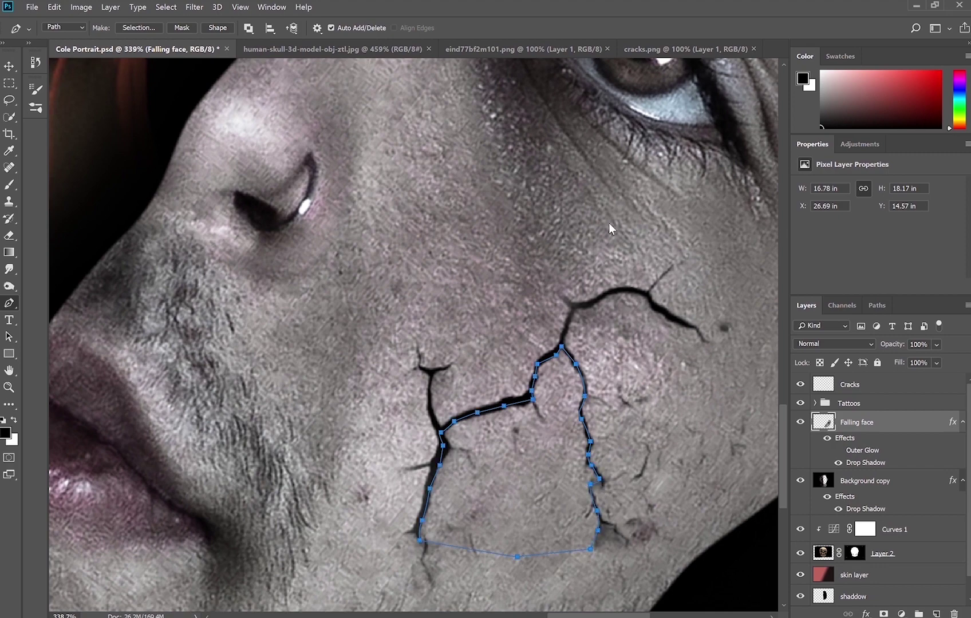
pyautogui.hotkey('ctrl', 'Return')
pyautogui.click(857, 443)
# Copy the selected crack piece to its own layer and skew it to widen the crack.
pyautogui.press('w')
pyautogui.hotkey('alt', ']')
pyautogui.hotkey('ctrl', 't')
pyautogui.moveTo(602, 344); pyautogui.dragTo(607, 350)
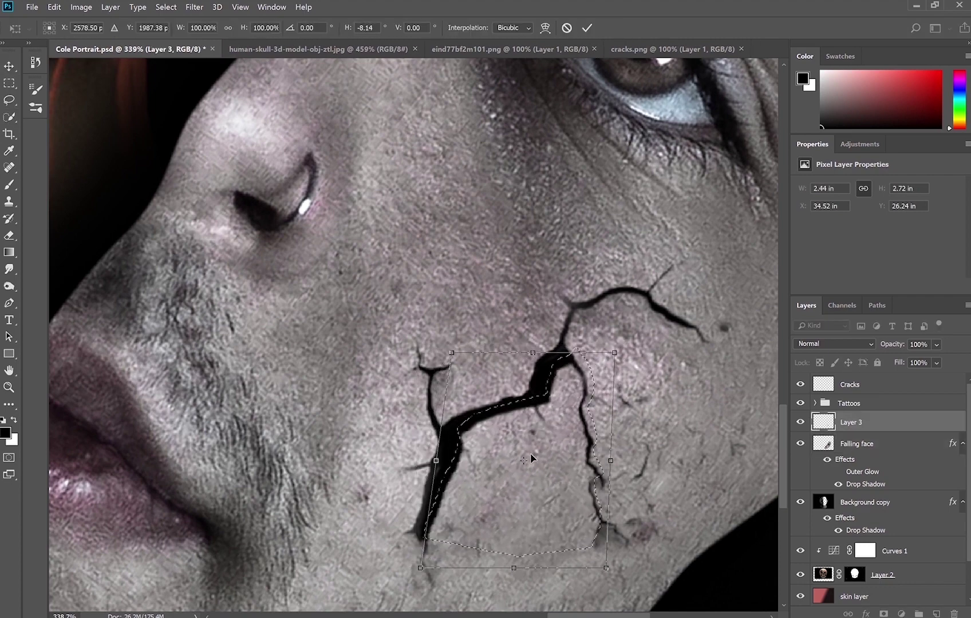
pyautogui.press('Return')
# Reposition the Cracks layer and warp it to follow the cheek's curve.
pyautogui.press('z')
pyautogui.scroll(-5, 577, 379)
pyautogui.scroll(5, 575, 464)
pyautogui.press('v')
pyautogui.click(849, 384)
pyautogui.scroll(-2, 573, 344)
pyautogui.hotkey('ctrl', 't')
pyautogui.click(545, 28)
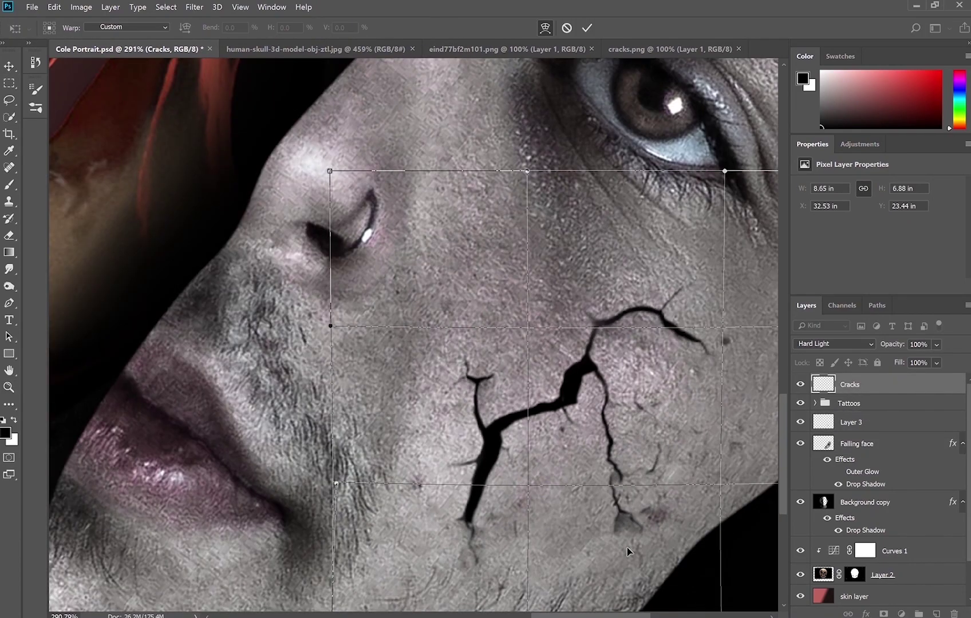
pyautogui.click(545, 27)
pyautogui.moveTo(503, 462); pyautogui.dragTo(468, 511)
pyautogui.scroll(-3, 572, 515)
pyautogui.click(545, 28)
pyautogui.press('Return')
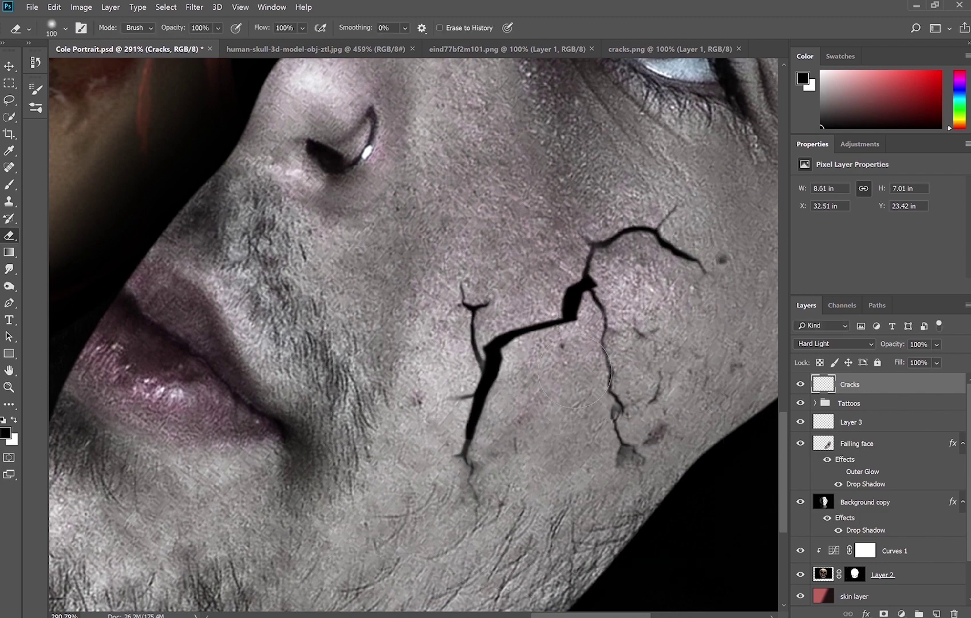
# Paint a thin brush extension running down from the crack's tip.
pyautogui.press('z')
pyautogui.moveTo(468, 456); pyautogui.dragTo(504, 457)
pyautogui.press('b')
pyautogui.press('[')
pyautogui.press('[')
pyautogui.press('[')
pyautogui.moveTo(488, 518); pyautogui.dragTo(445, 437)
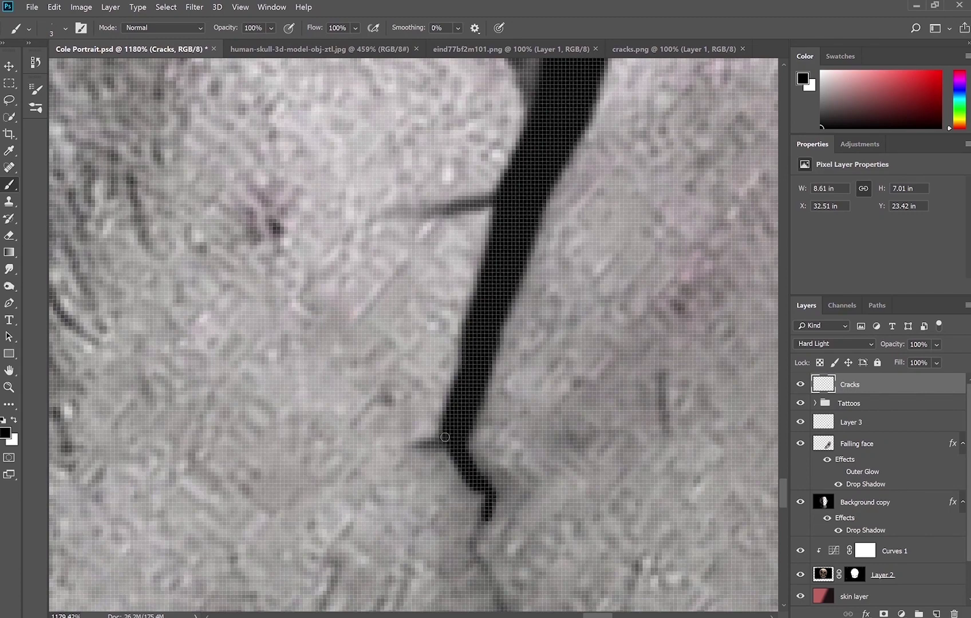
pyautogui.hotkey('ctrl', '0')
pyautogui.scroll(5, 558, 351)
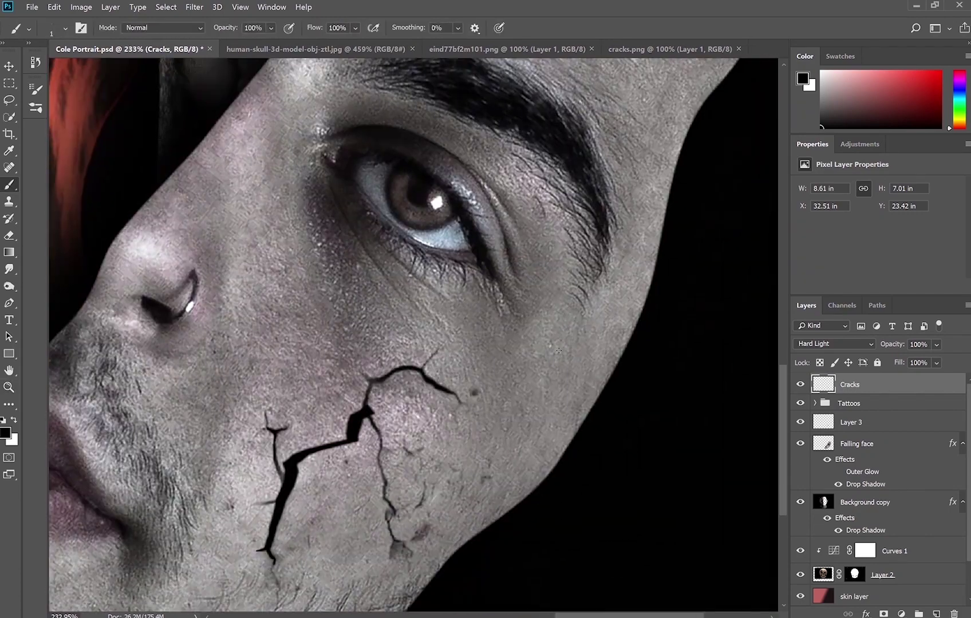
pyautogui.click(877, 450)
pyautogui.press('p')
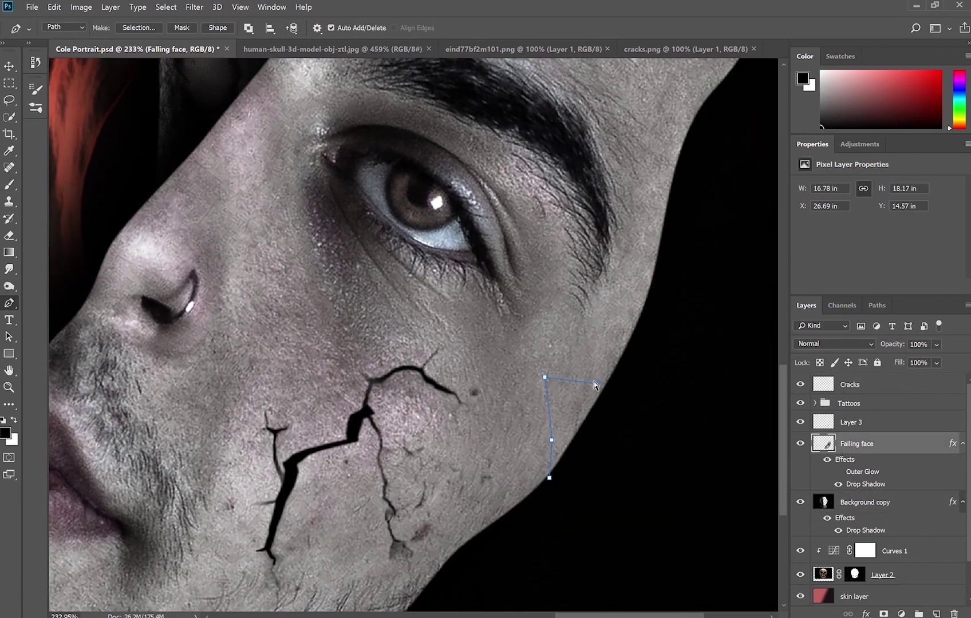
# Cut a chip off the jaw, drop it lower and rotate it about 25 degrees.
pyautogui.hotkey('ctrl', 'Return')
pyautogui.press('v')
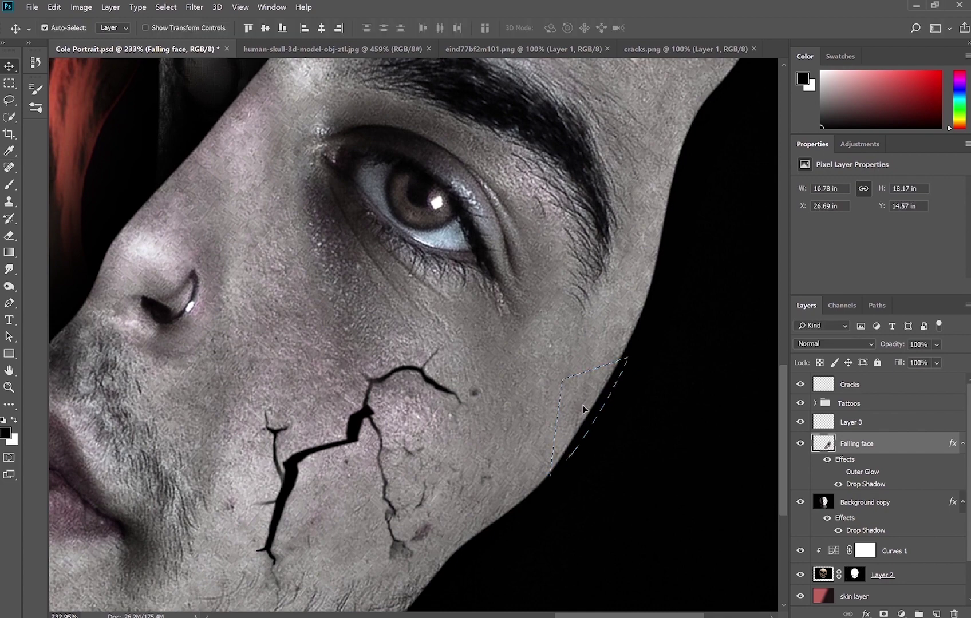
pyautogui.moveTo(586, 402); pyautogui.dragTo(582, 517)
pyautogui.hotkey('ctrl', 't')
pyautogui.moveTo(602, 475); pyautogui.dragTo(630, 510)
pyautogui.click(586, 27)
pyautogui.hotkey('ctrl', '0')
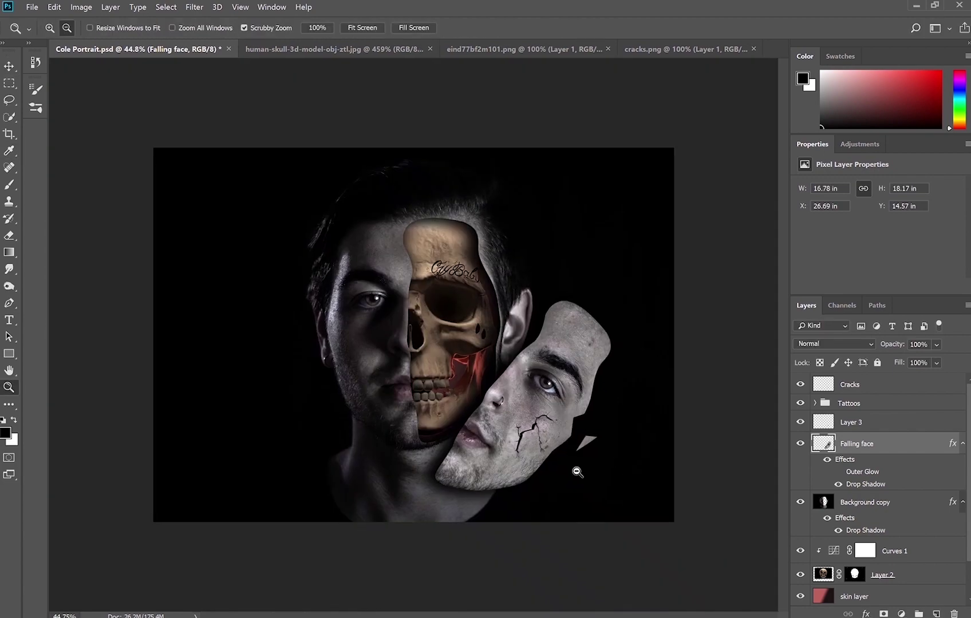
pyautogui.scroll(5, 778, 395)
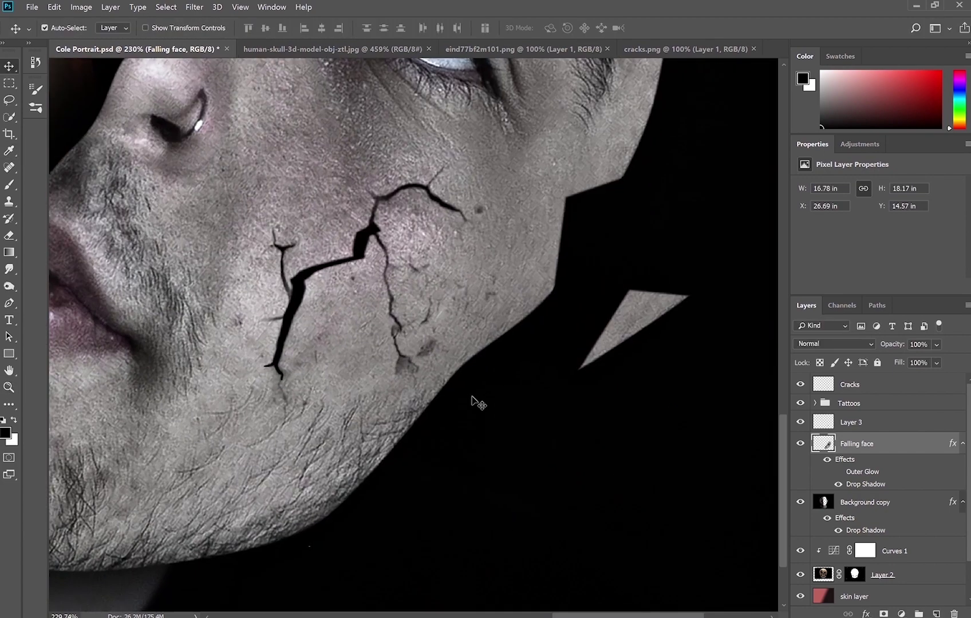
# Outline a triangular lower-cheek chip, move it down-right leaving a hole, and rotate it.
pyautogui.press('p')
pyautogui.click(329, 346)
pyautogui.moveTo(310, 409); pyautogui.dragTo(283, 449)
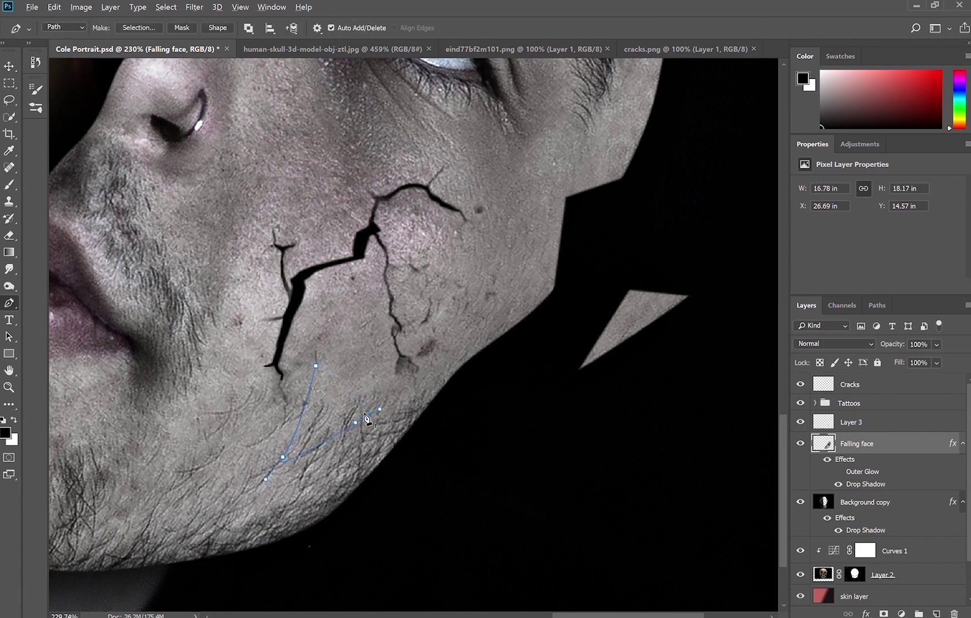
pyautogui.hotkey('ctrl', 'Return')
pyautogui.press('v')
pyautogui.moveTo(322, 412); pyautogui.dragTo(399, 508)
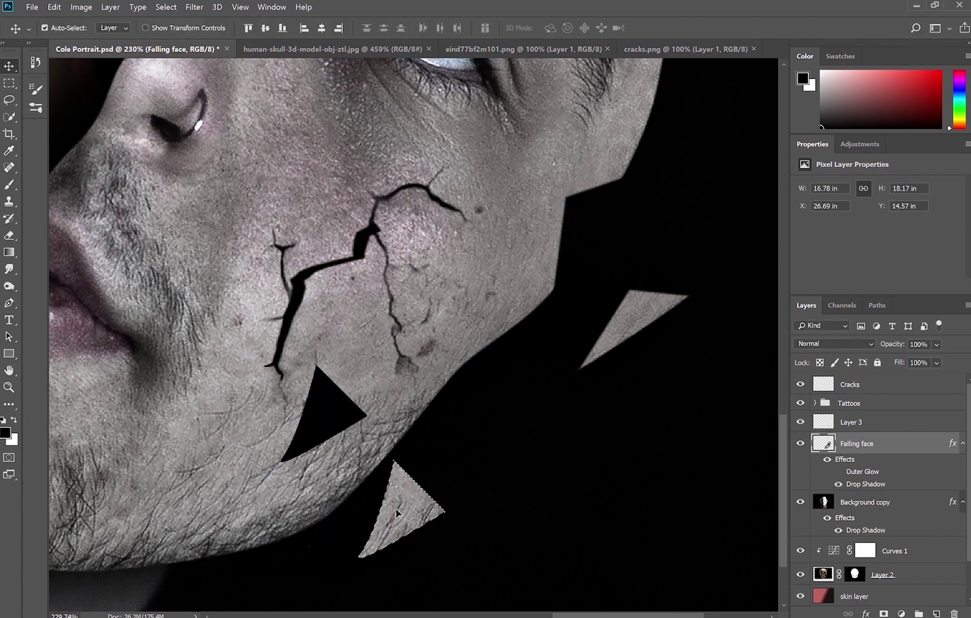
pyautogui.hotkey('ctrl', 't')
pyautogui.moveTo(477, 587); pyautogui.dragTo(365, 608)
pyautogui.hotkey('ctrl', '0')
pyautogui.click(586, 28)
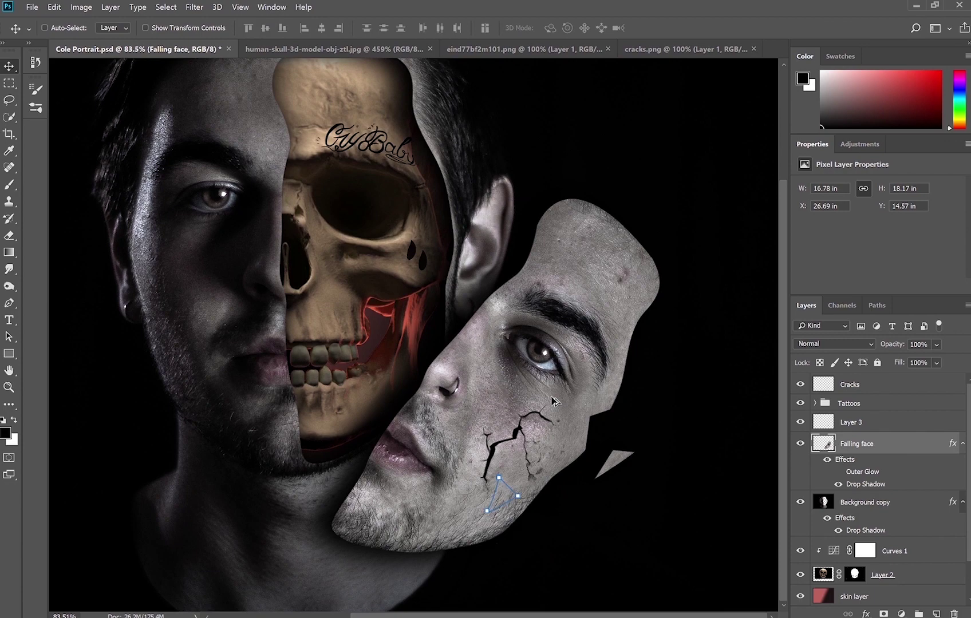
pyautogui.scroll(10, 615, 460)
# Break off the triangle's tip, shift it down-right and rotate it.
pyautogui.press('p')
pyautogui.click(482, 425)
pyautogui.click(419, 501)
pyautogui.click(458, 561)
pyautogui.click(592, 516)
pyautogui.hotkey('ctrl', 'Return')
pyautogui.moveTo(498, 495); pyautogui.dragTo(533, 550)
pyautogui.hotkey('ctrl', 't')
pyautogui.press('Return')
pyautogui.moveTo(573, 588); pyautogui.dragTo(539, 588)
pyautogui.scroll(8, 539, 587)
# Outline a piece of the chin and rotate it as though falling.
pyautogui.press('p')
pyautogui.click(716, 265)
pyautogui.moveTo(431, 448)
pyautogui.mouseDown()
pyautogui.moveTo(581, 418)
pyautogui.moveTo(586, 405)
pyautogui.mouseUp()
pyautogui.hotkey('ctrl', 'Return')
pyautogui.hotkey('ctrl', 't')
pyautogui.moveTo(629, 435); pyautogui.dragTo(573, 504)
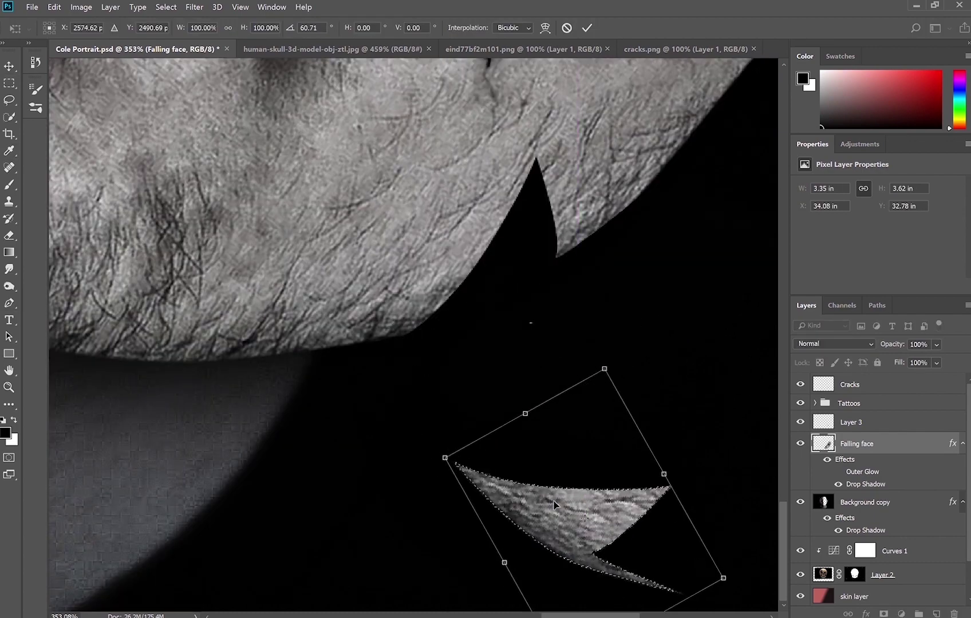
pyautogui.press('Return')
pyautogui.press('z')
pyautogui.scroll(-8, 572, 504)
pyautogui.scroll(1, 572, 504)
# Add a Curves adjustment clipped to the falling face and pull the curve down to darken.
pyautogui.press('v')
pyautogui.click(859, 144)
pyautogui.click(828, 182)
pyautogui.hotkey('ctrl', 'alt', 'g')
pyautogui.moveTo(856, 243); pyautogui.dragTo(850, 261)
# Move Curves 2 above Layer 3, clip it there, and Alt-drag a duplicate below Layer 3.
pyautogui.moveTo(894, 446); pyautogui.dragTo(893, 413)
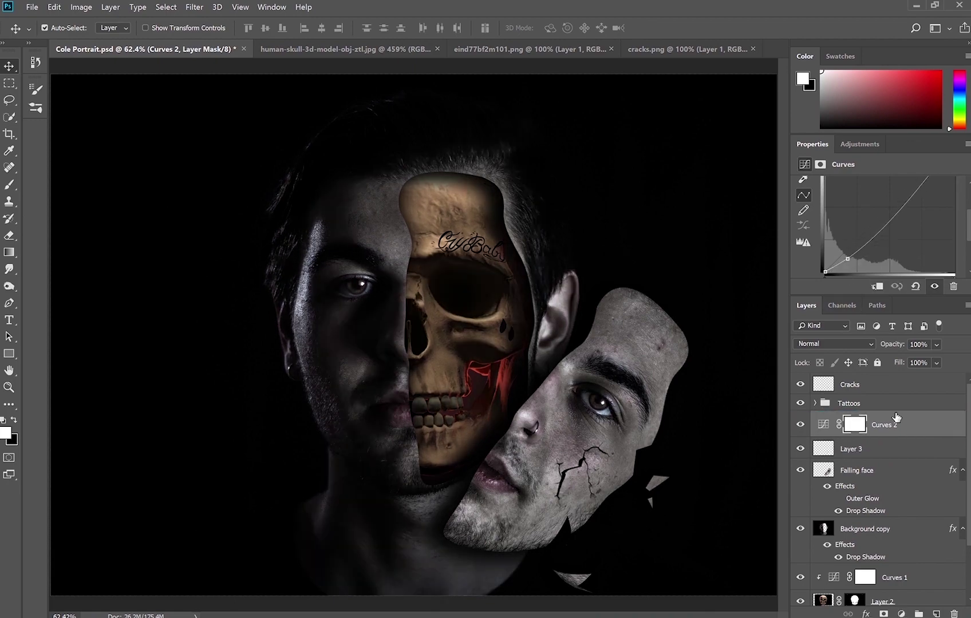
pyautogui.hotkey('ctrl', 'alt', 'g')
pyautogui.hotkey('ctrl', '-')
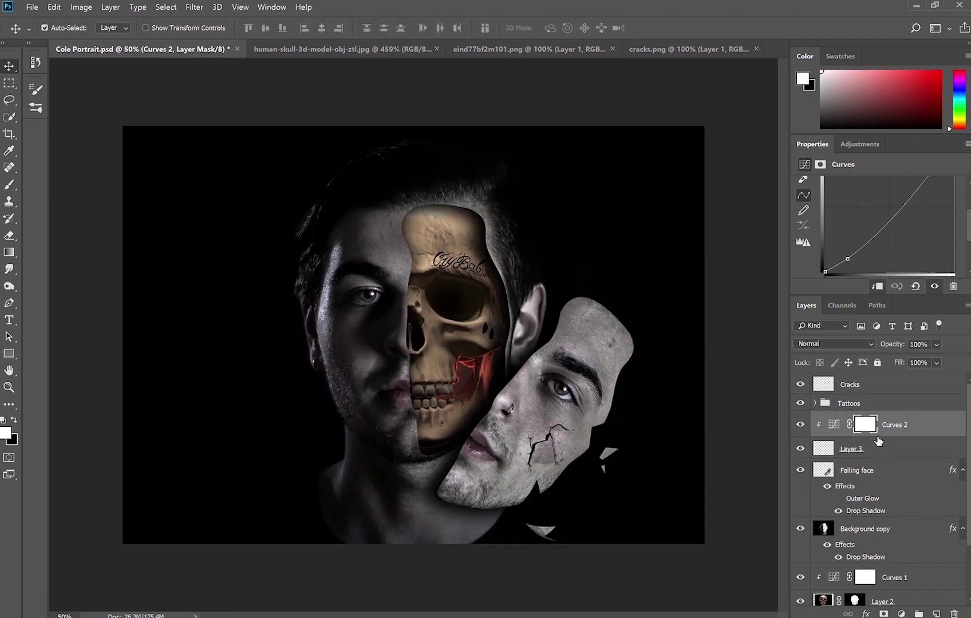
pyautogui.moveTo(901, 427); pyautogui.dragTo(893, 470)
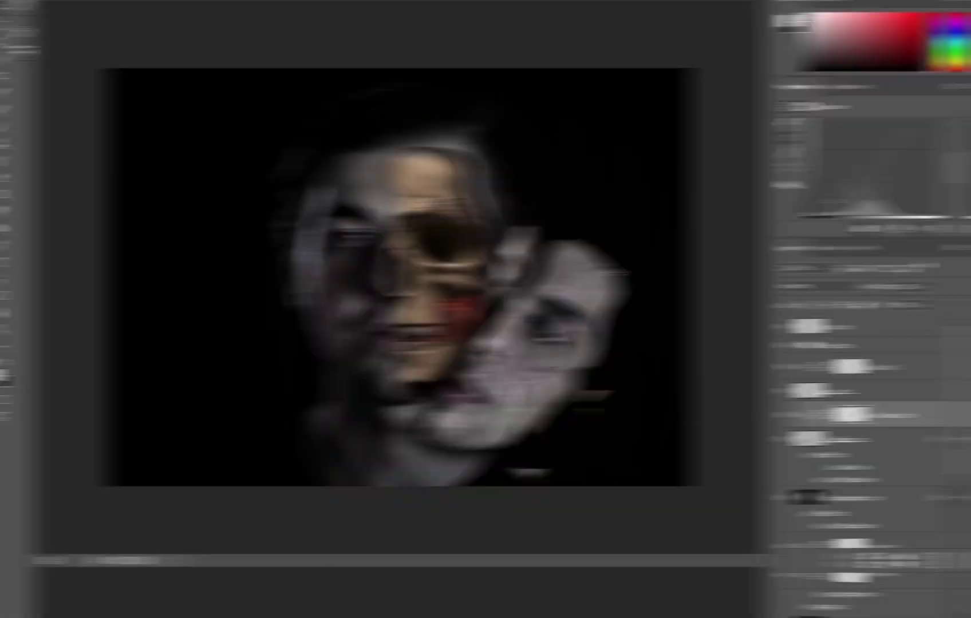